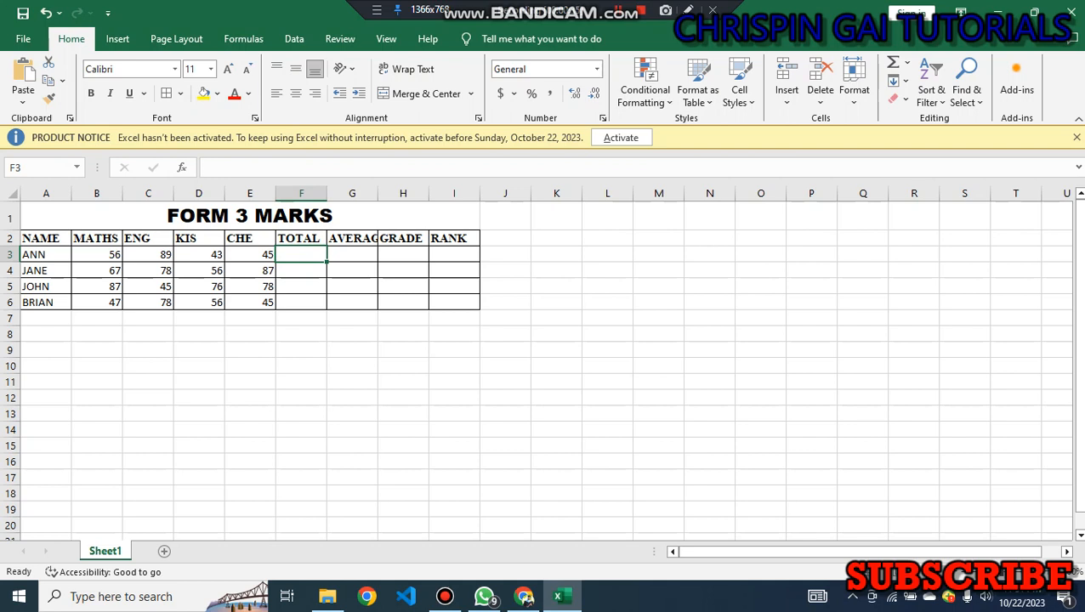
pyautogui.write('=')
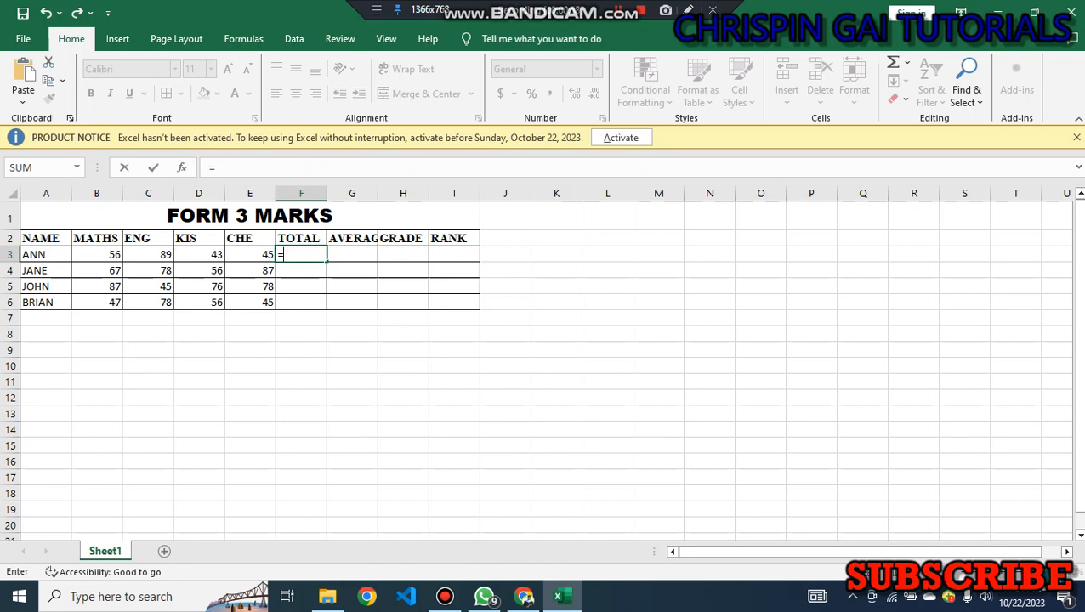
pyautogui.click(255, 238)
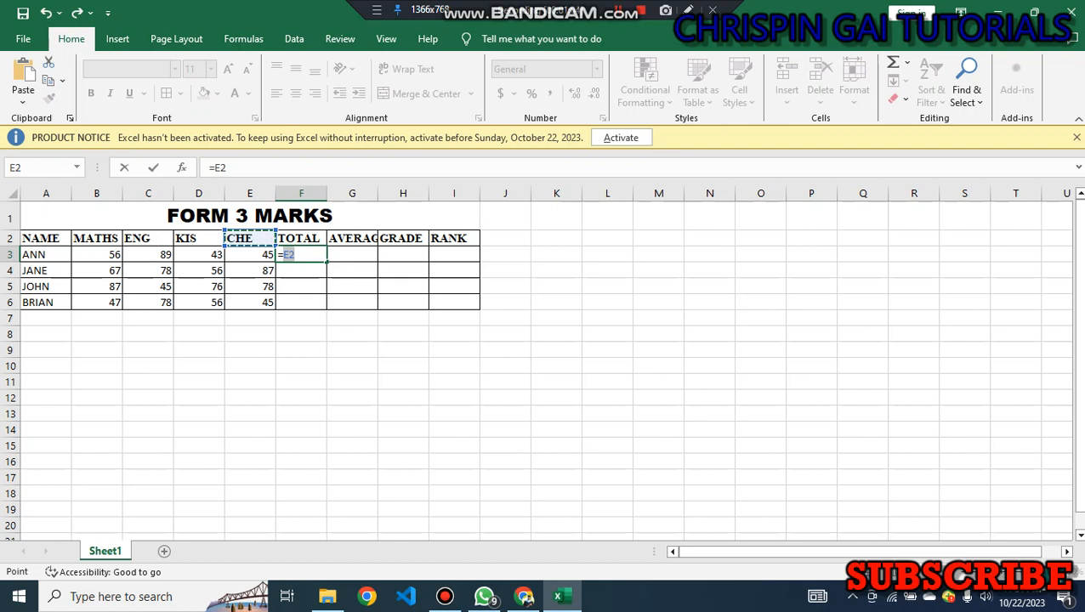
pyautogui.press('F2')
pyautogui.press('BackSpace')
pyautogui.press('BackSpace')
pyautogui.press('BackSpace')
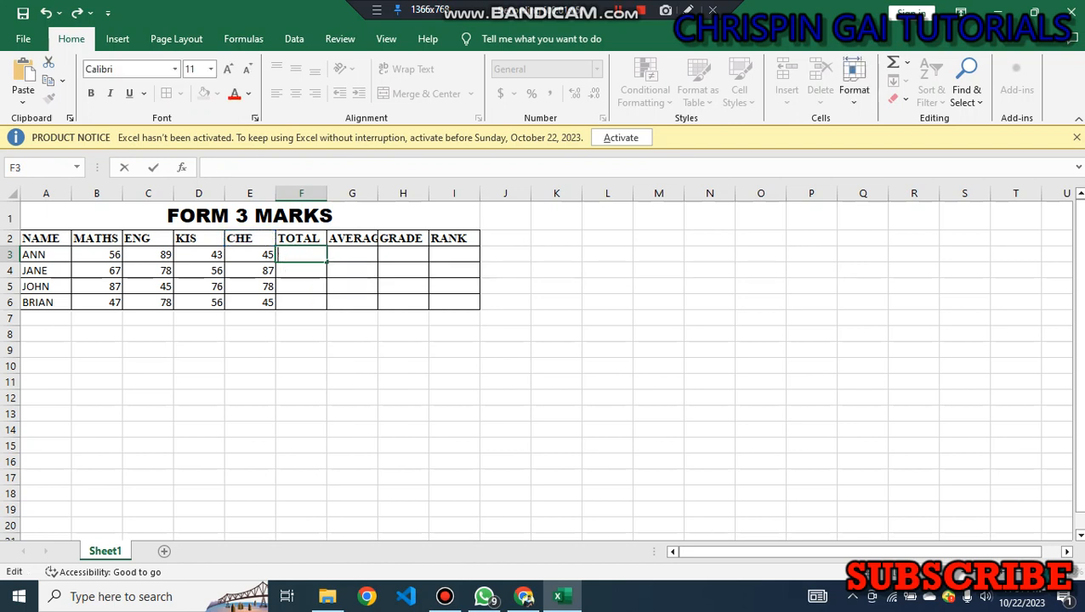
# Total the first student's marks in F3 with =B3+C3+D3+E3 and fill the formula down to F6
pyautogui.write('=')
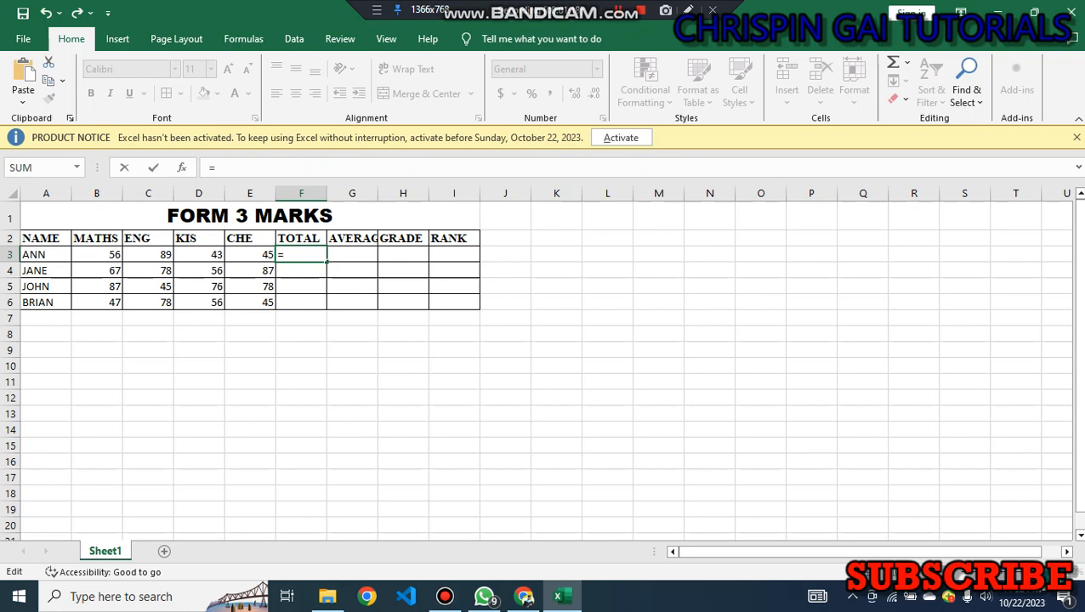
pyautogui.write('B')
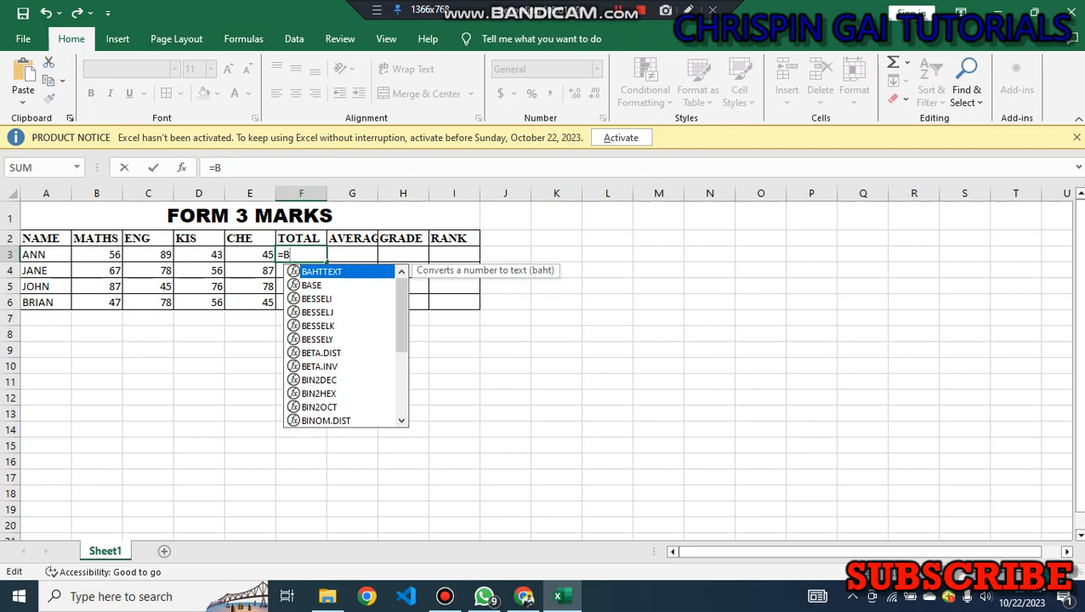
pyautogui.write('3')
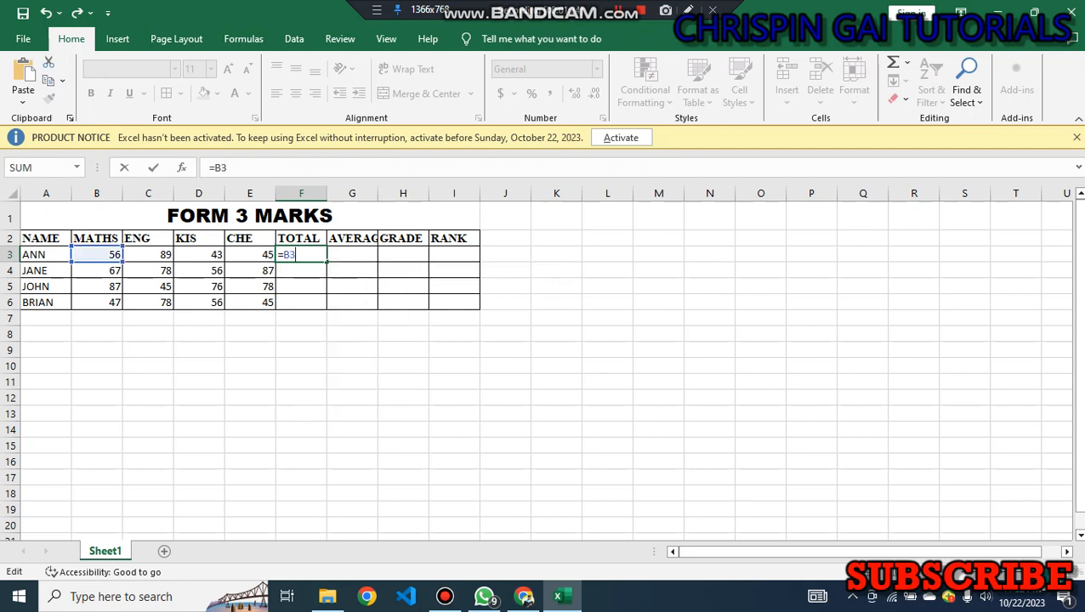
pyautogui.write('+C3')
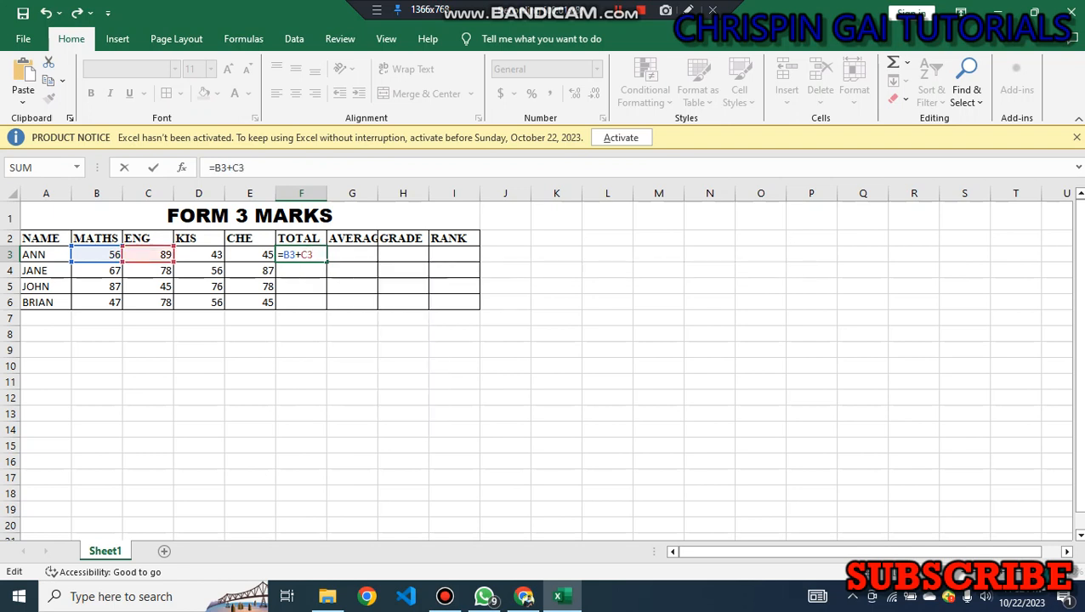
pyautogui.write('+D3')
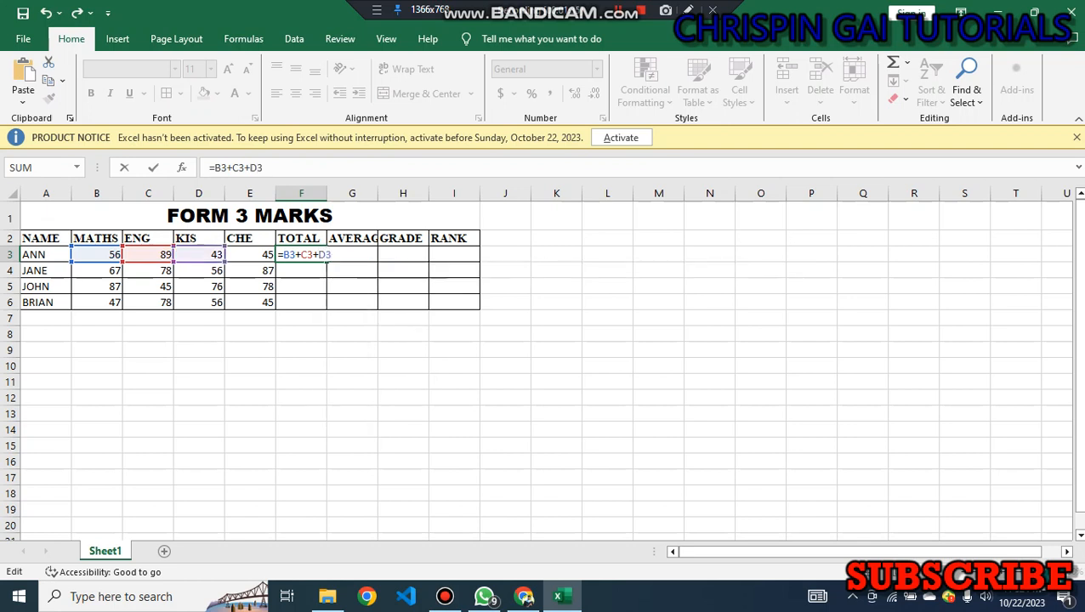
pyautogui.write('+E')
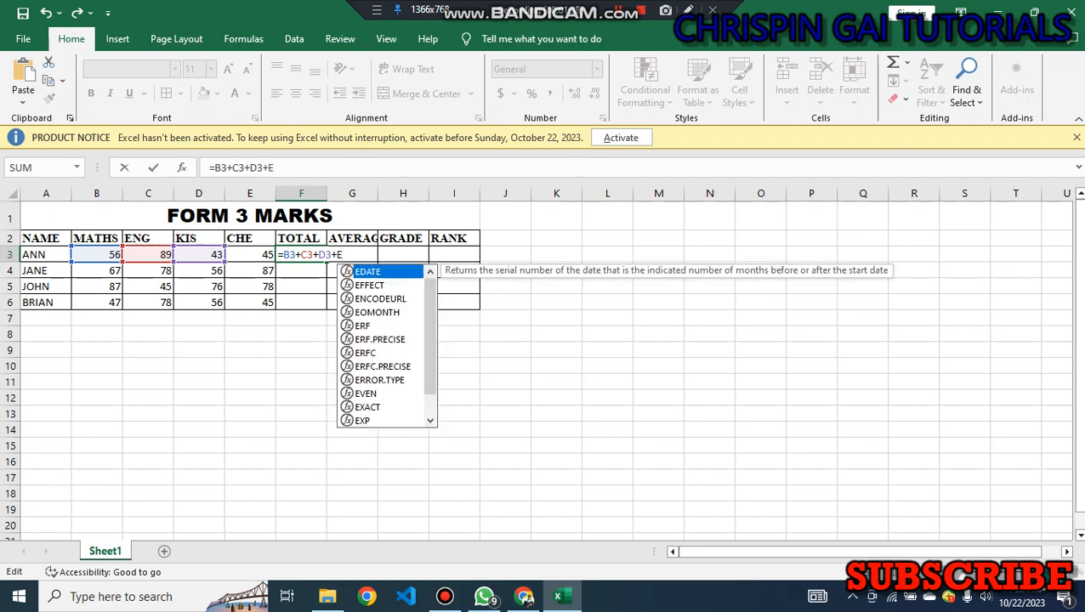
pyautogui.write('3')
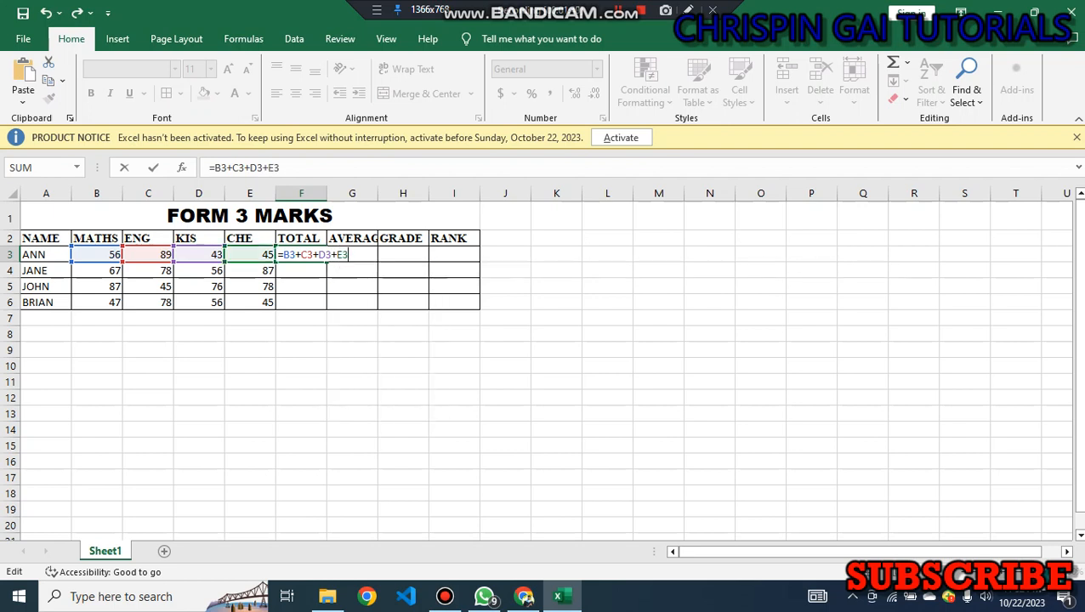
pyautogui.press('Return')
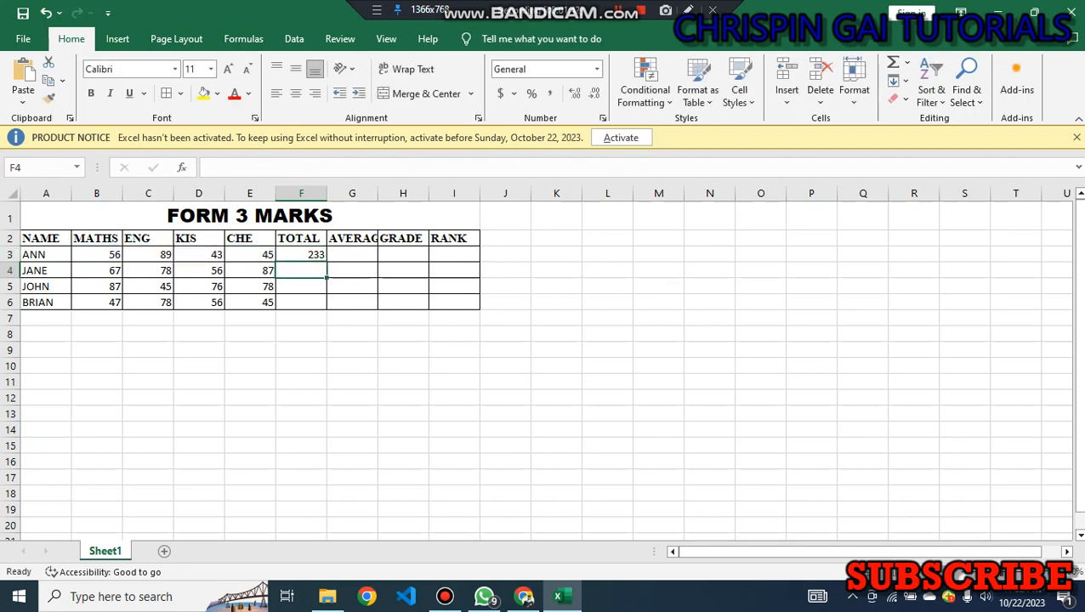
pyautogui.click(301, 255)
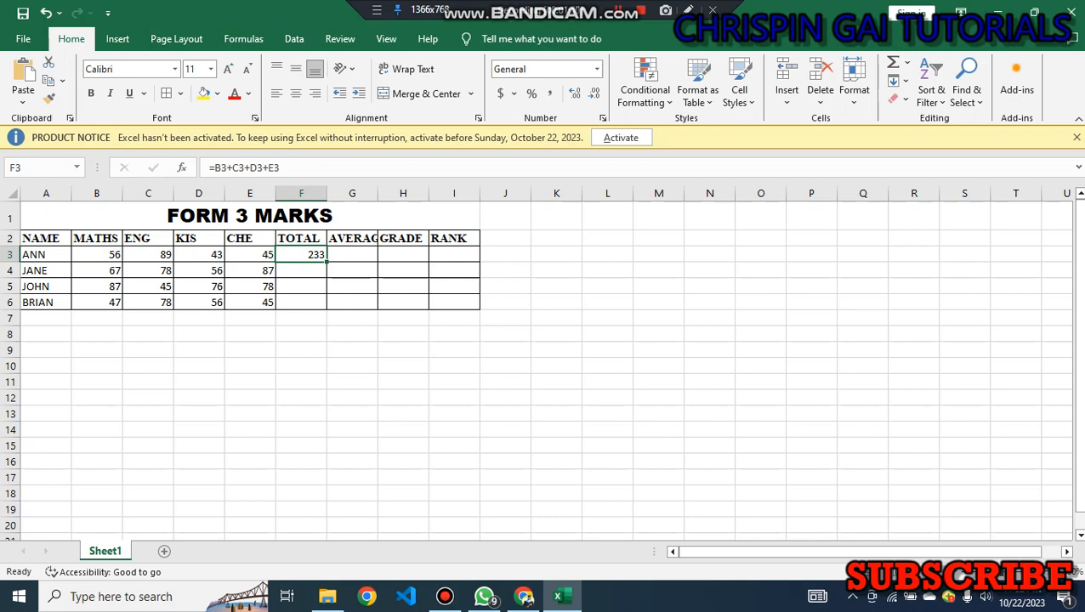
pyautogui.moveTo(327, 262); pyautogui.dragTo(327, 306)
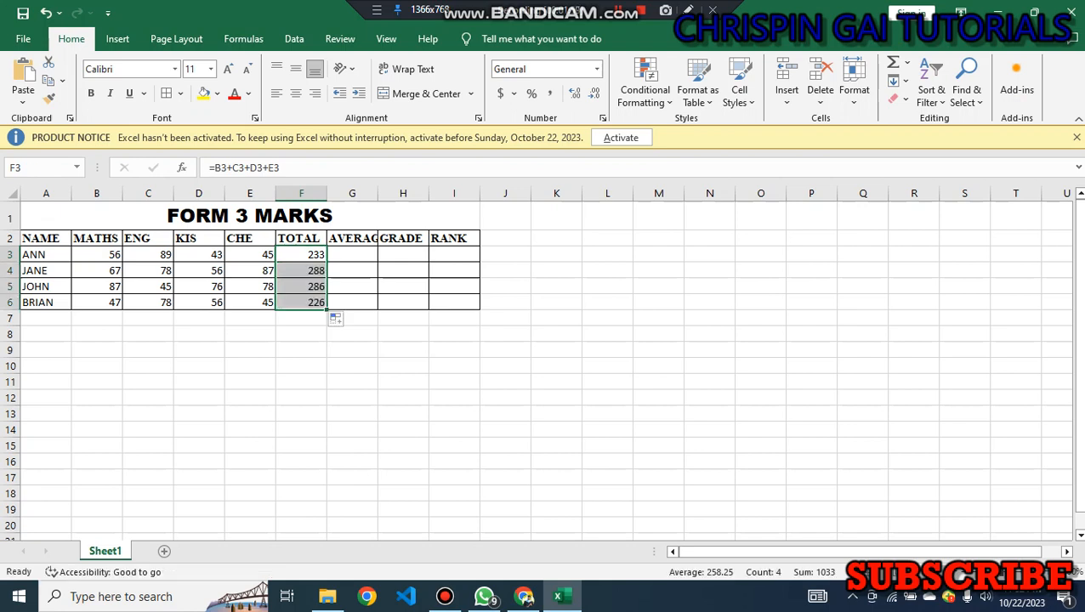
# Calculate the first student's average in G3 with the formula =(B3+C3+D3+E3)/4
pyautogui.click(353, 286)
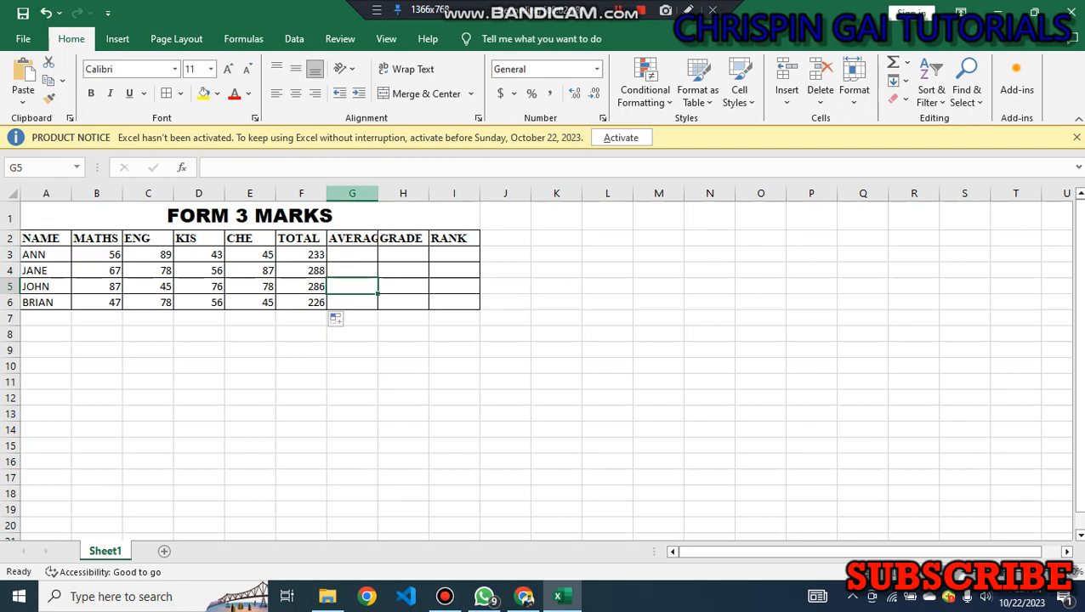
pyautogui.click(352, 254)
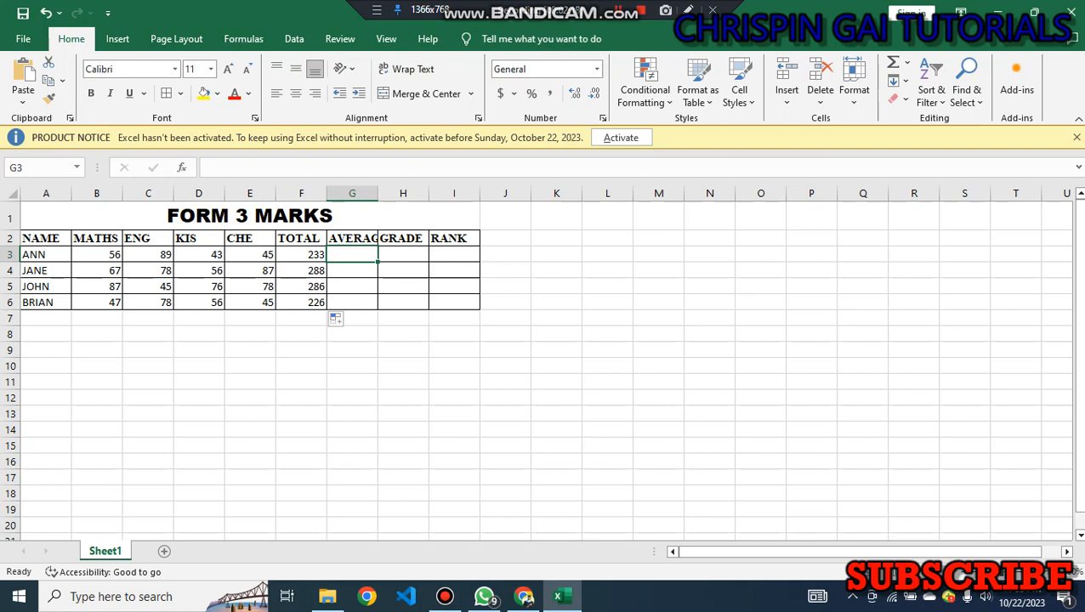
pyautogui.write('=')
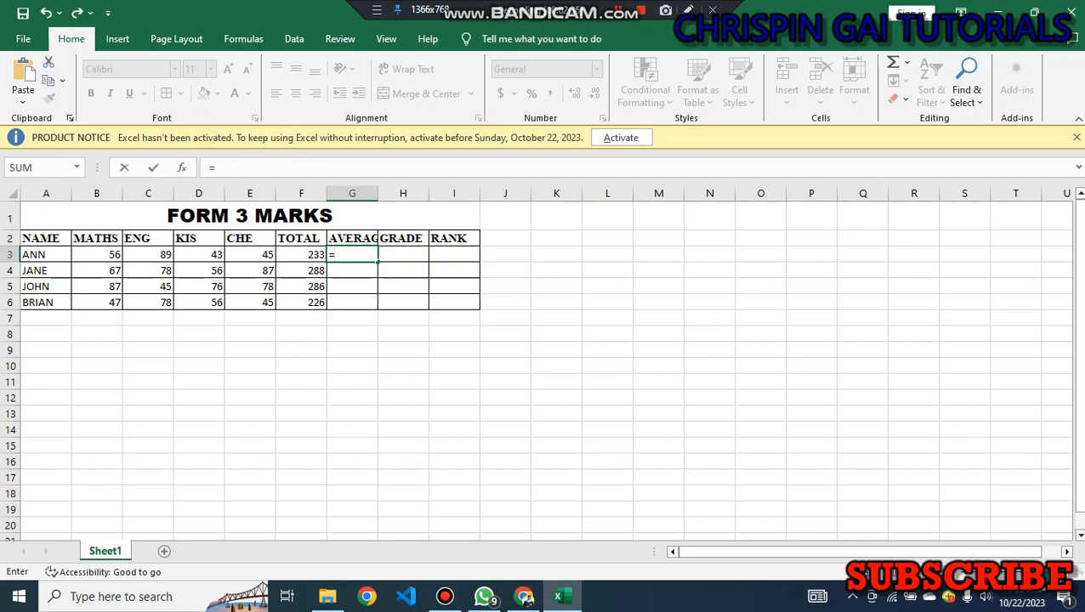
pyautogui.write('(B3')
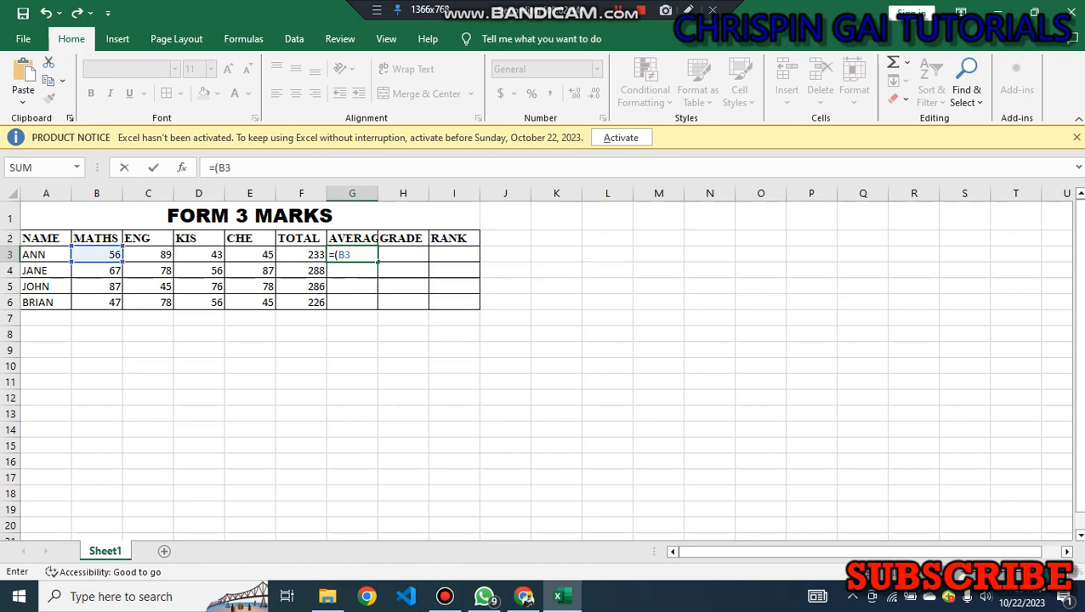
pyautogui.write('+C3')
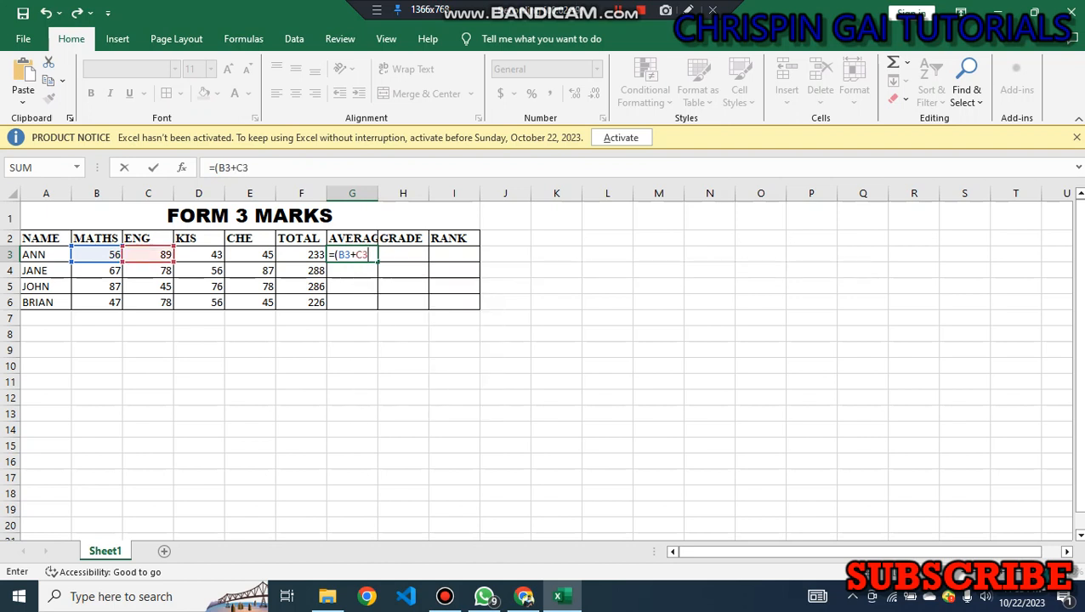
pyautogui.write('+')
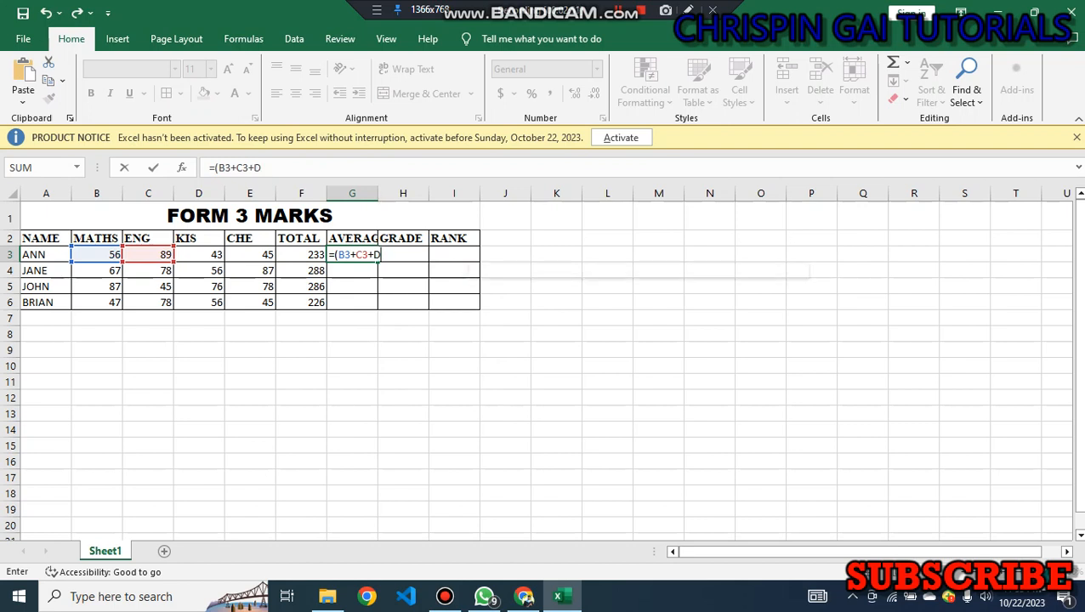
pyautogui.write('D3')
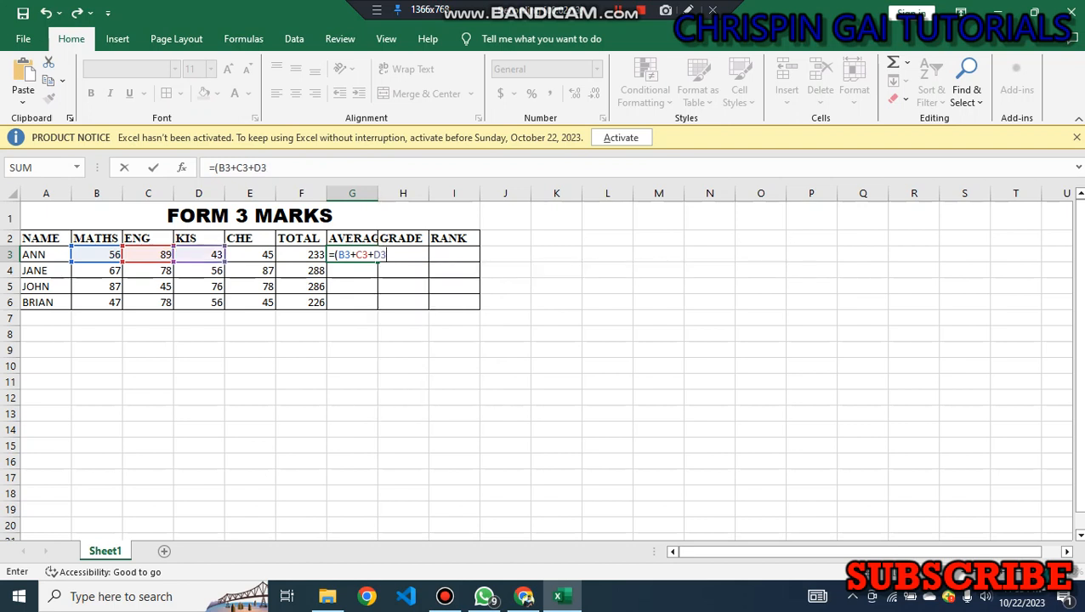
pyautogui.write('+E')
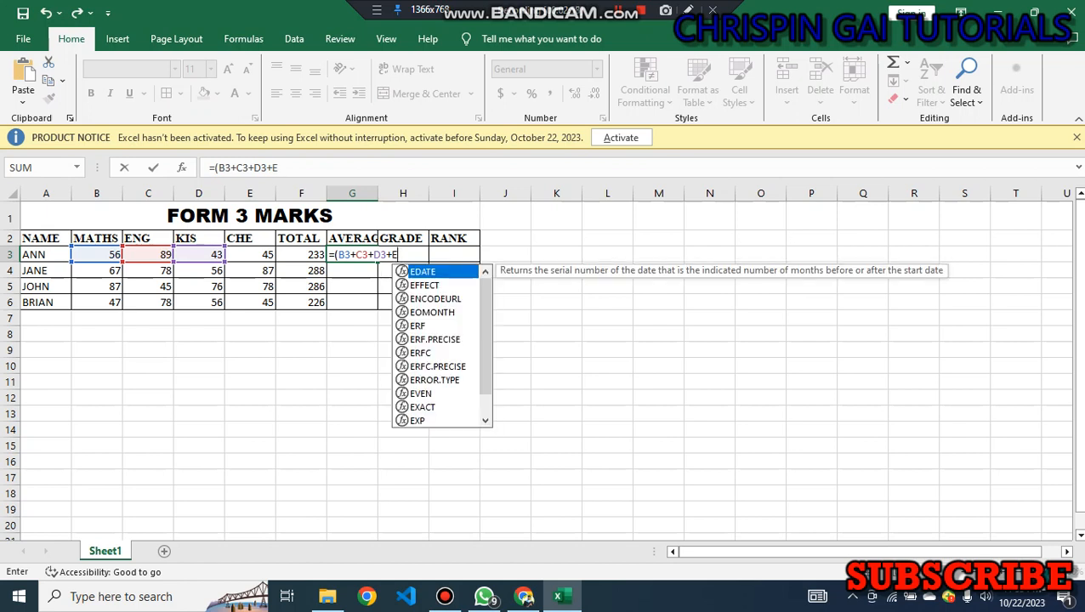
pyautogui.write('3')
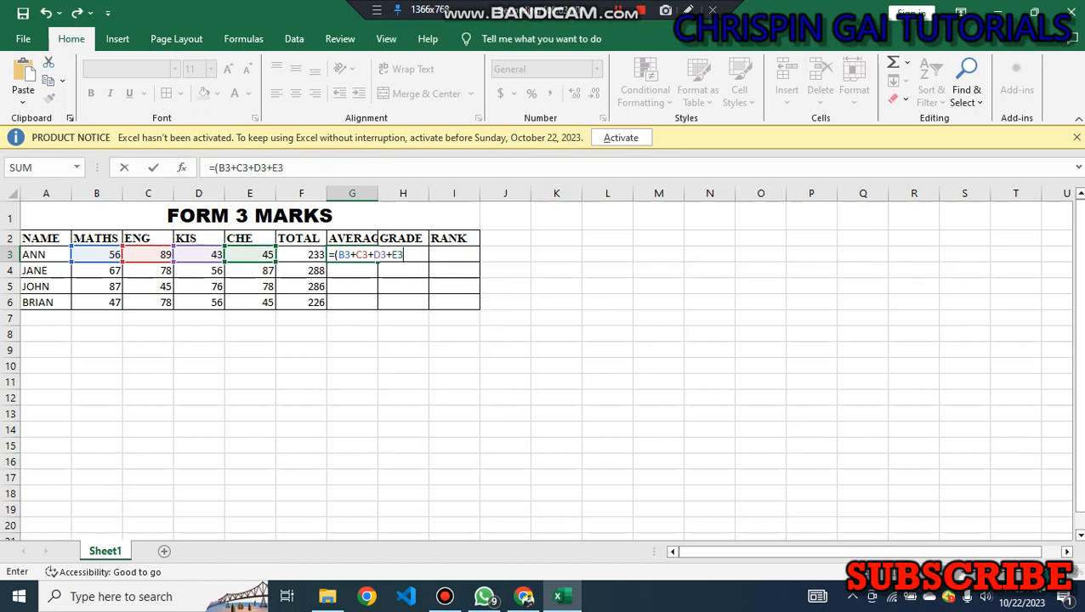
pyautogui.write(')/')
pyautogui.write('4')
pyautogui.press('Return')
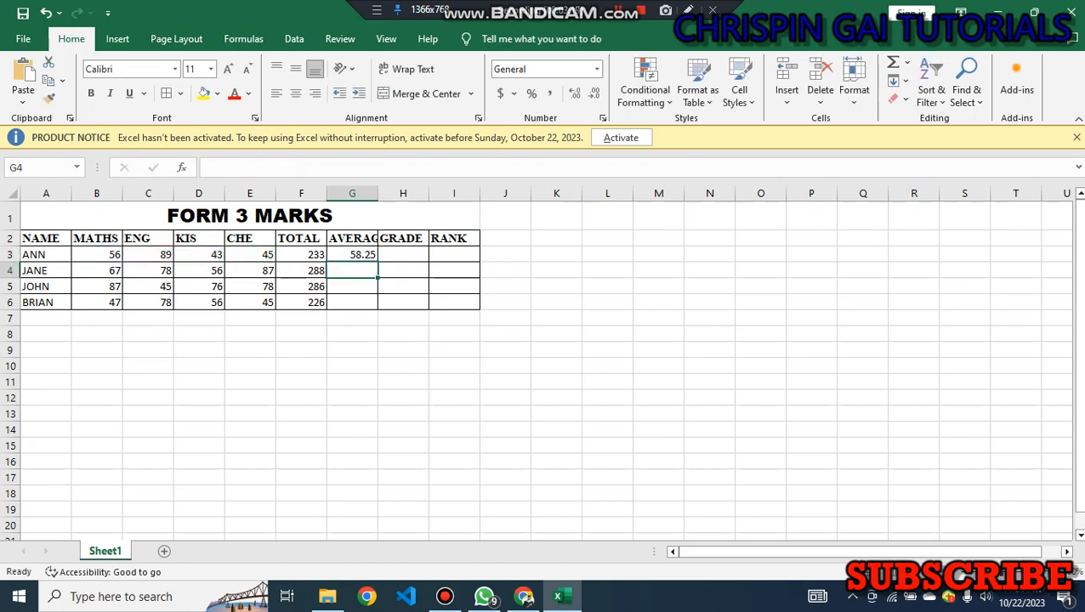
pyautogui.click(353, 255)
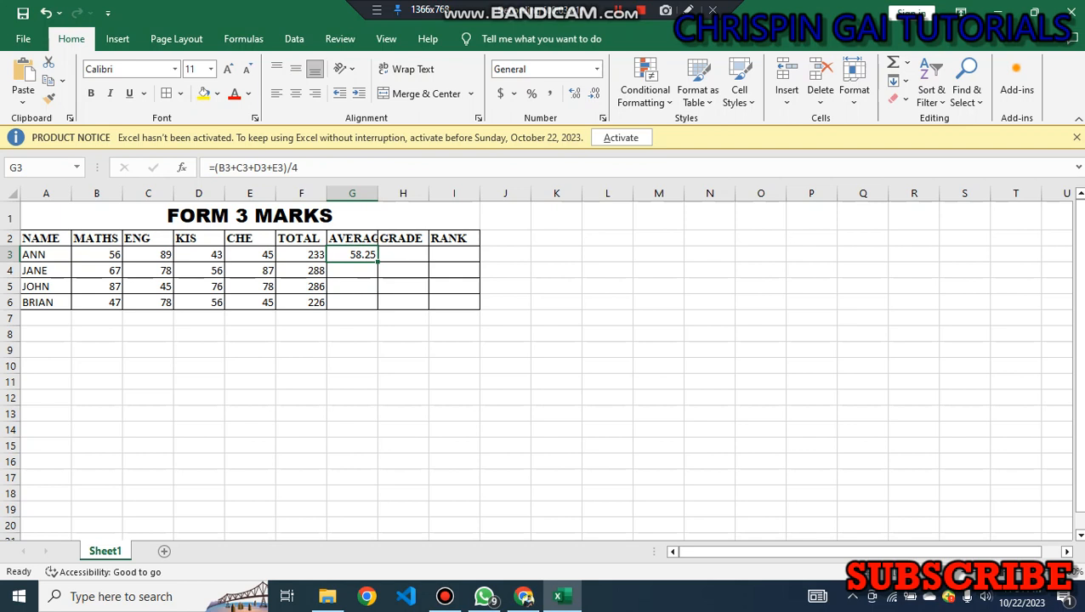
pyautogui.moveTo(366, 262); pyautogui.dragTo(371, 308)
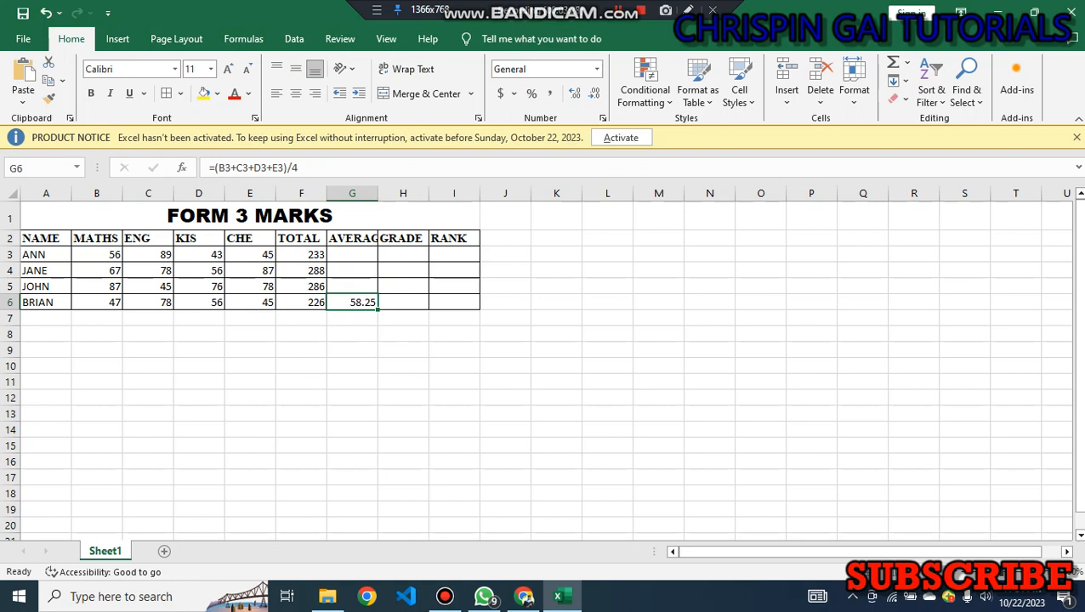
pyautogui.hotkey('ctrl', 'z')
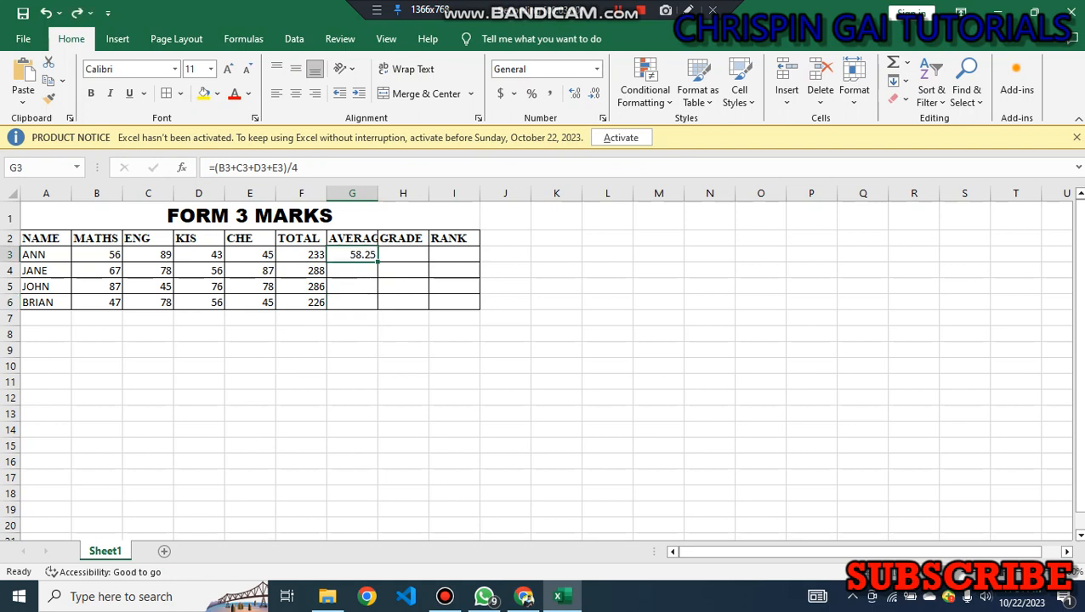
# Fill the average formula from G3 down to G6 for the remaining students
pyautogui.moveTo(378, 262); pyautogui.dragTo(374, 304)
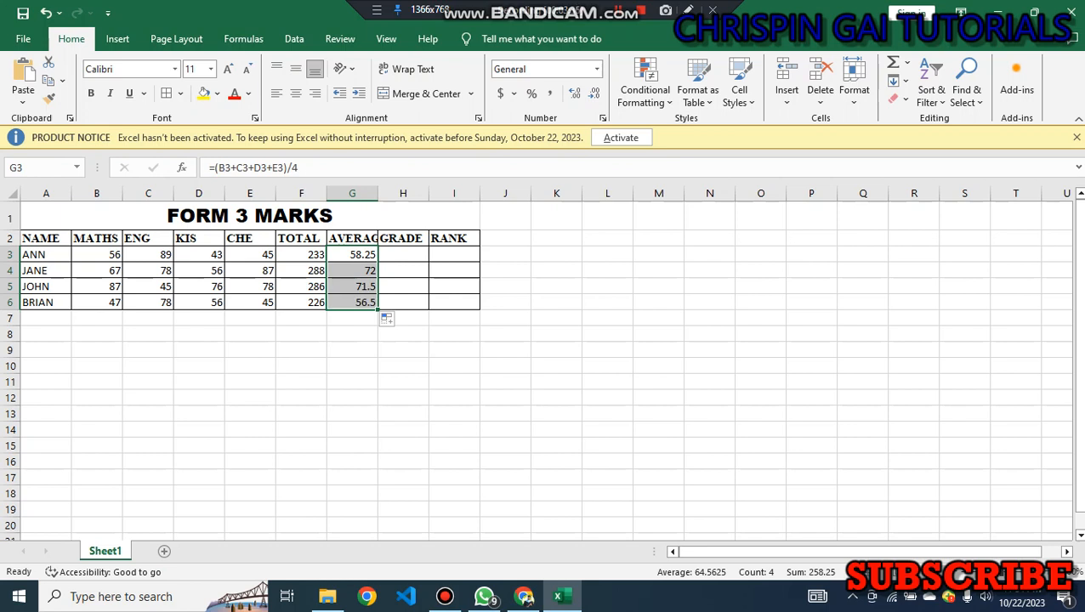
pyautogui.click(352, 270)
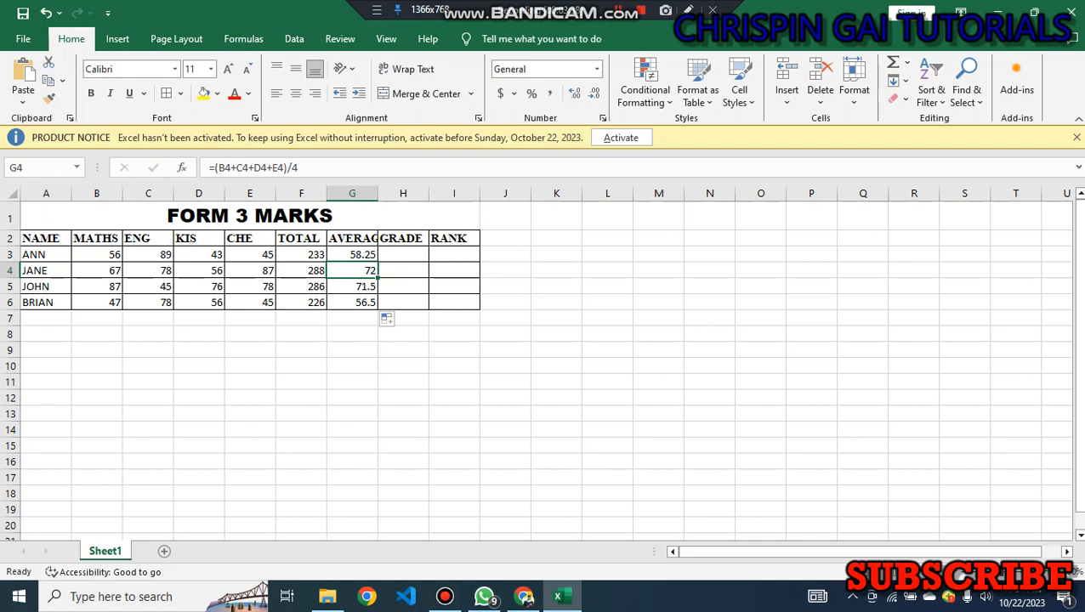
pyautogui.click(404, 255)
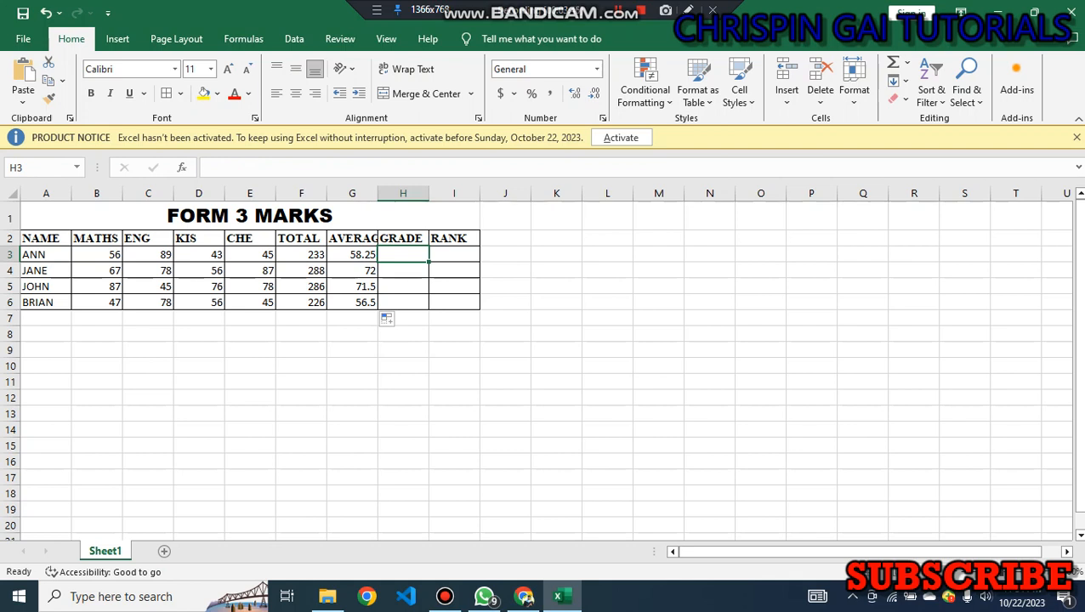
pyautogui.click(352, 254)
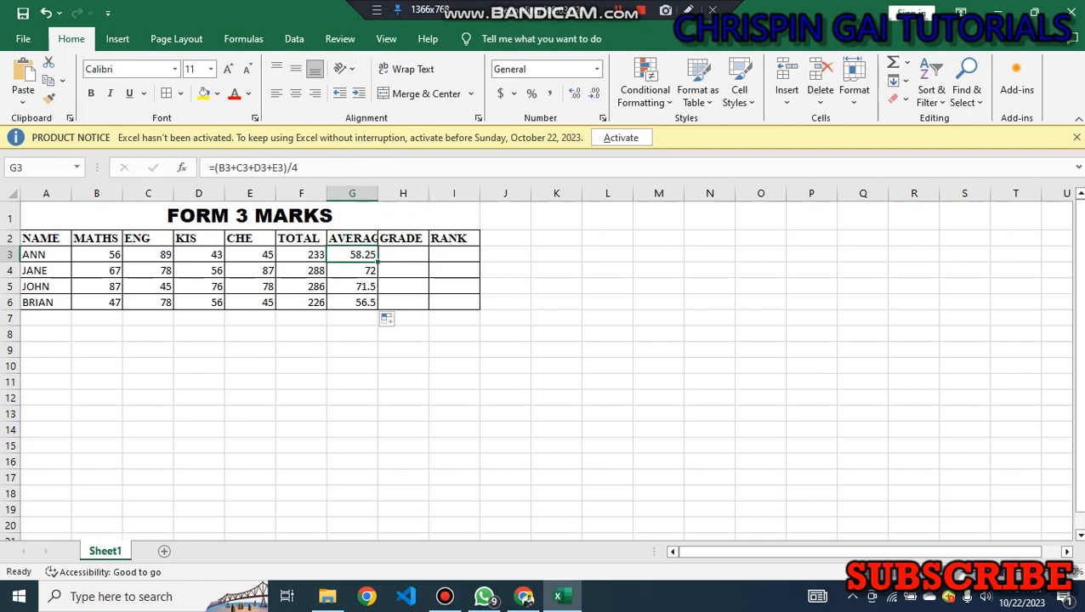
# Copy the marks table A2:I6, including its header row, and paste the duplicate starting at A9
pyautogui.moveTo(38, 238); pyautogui.dragTo(454, 302)
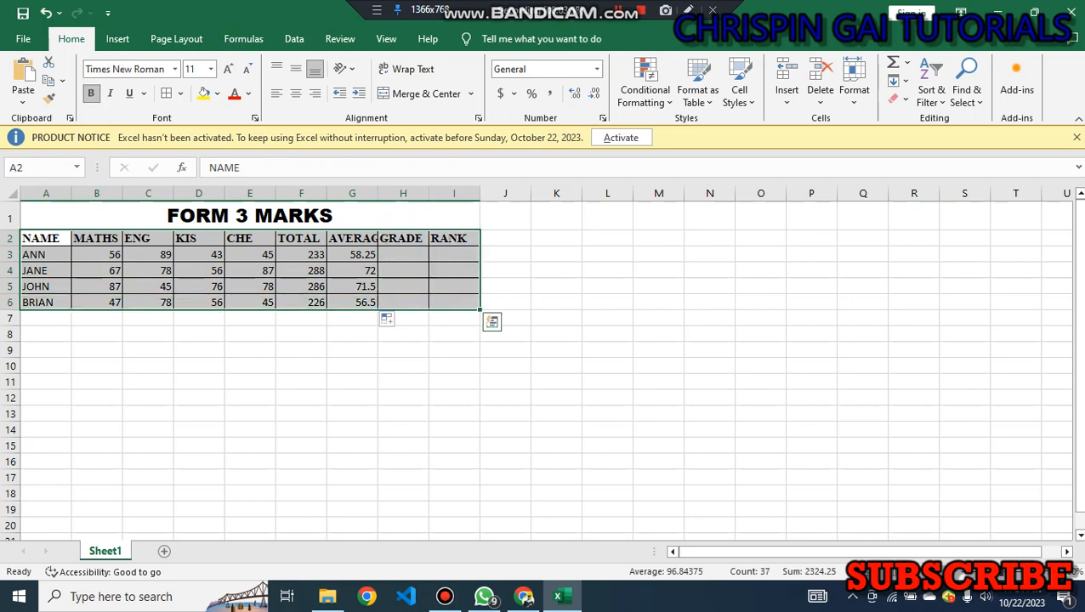
pyautogui.hotkey('ctrl', 'c')
pyautogui.click(389, 319)
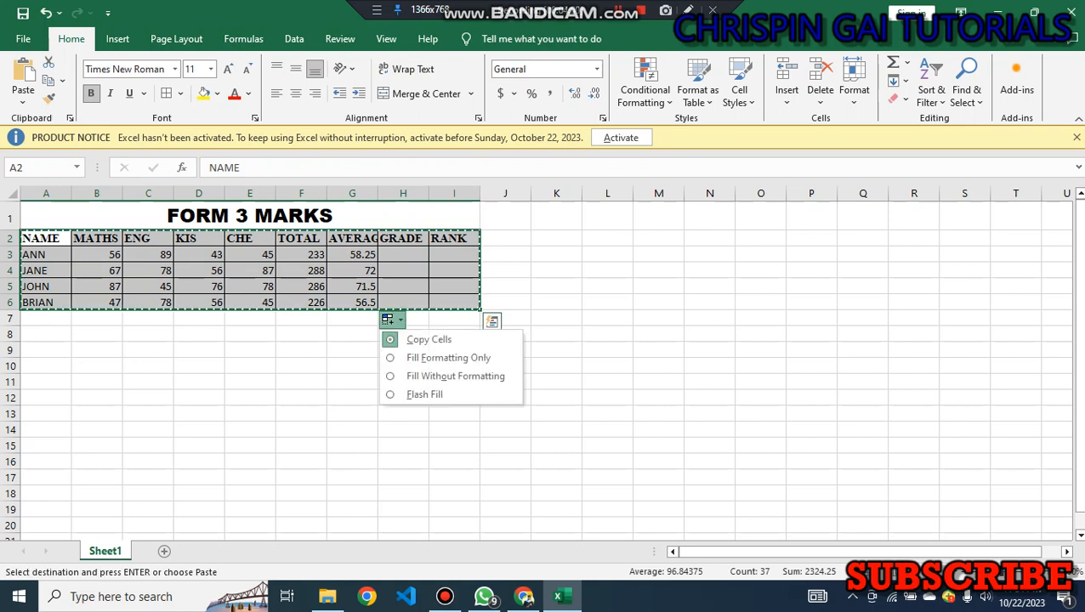
pyautogui.click(148, 350)
pyautogui.click(46, 350)
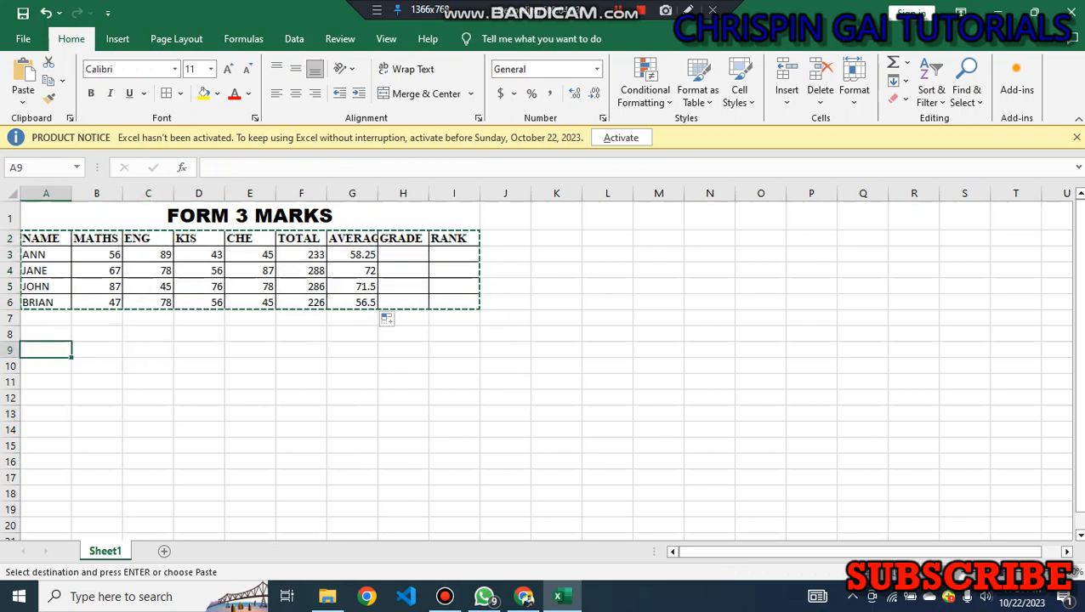
pyautogui.hotkey('ctrl', 'v')
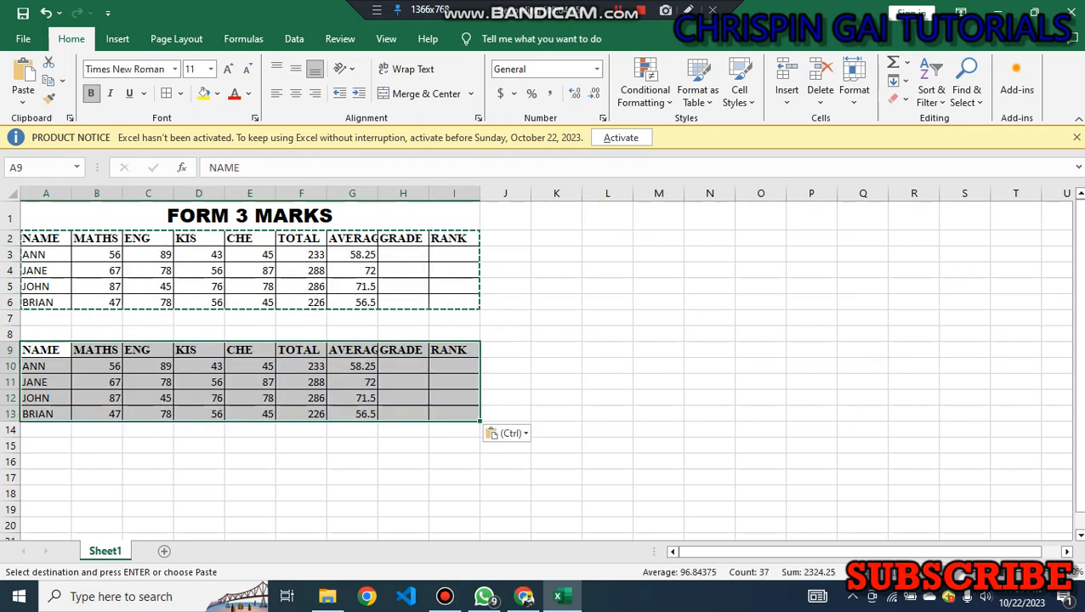
pyautogui.click(301, 431)
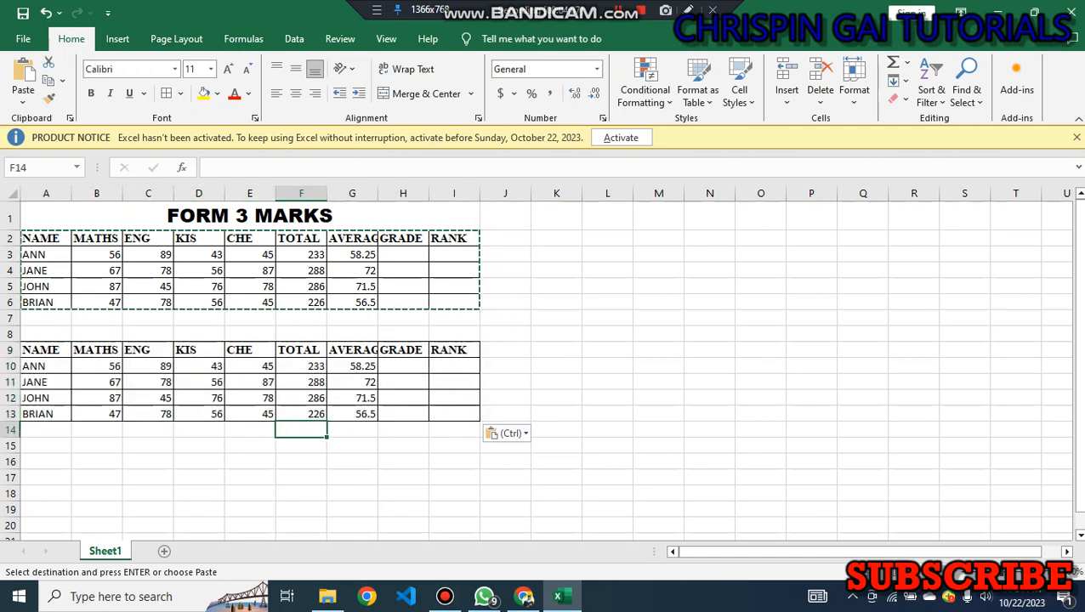
# Clear the copied total formulas from F10 to F13 in the duplicated table
pyautogui.moveTo(302, 367); pyautogui.dragTo(352, 414)
pyautogui.press('BackSpace')
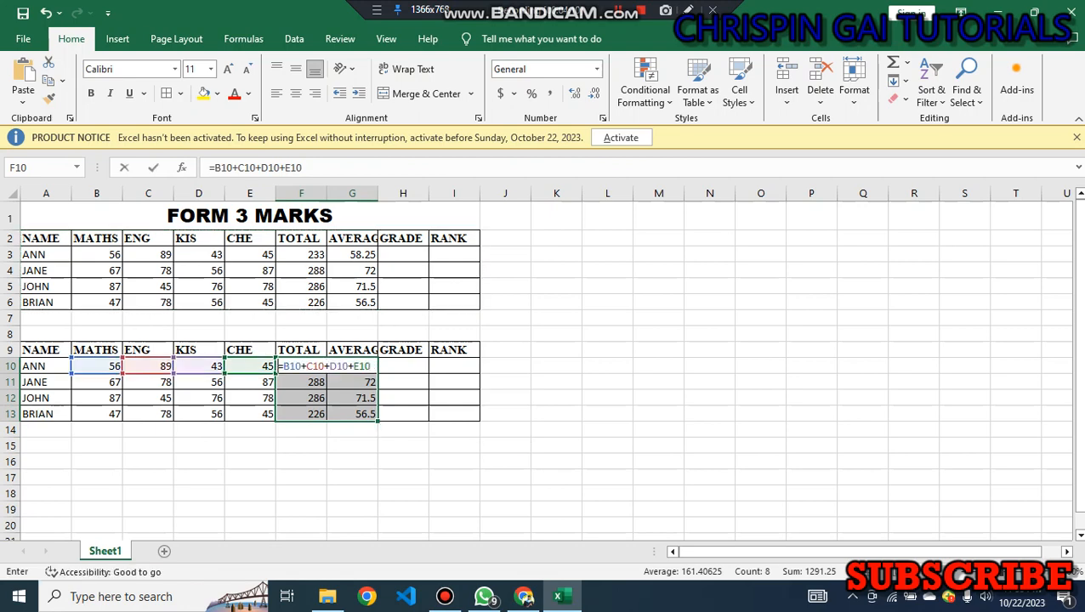
pyautogui.click(301, 382)
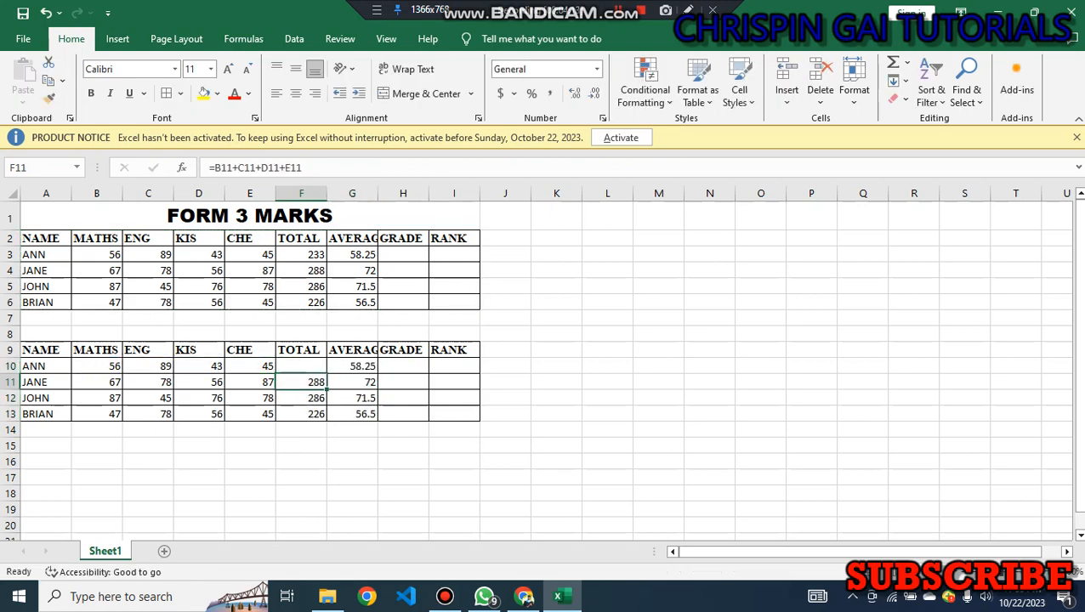
pyautogui.press('BackSpace')
pyautogui.press('Return')
pyautogui.press('BackSpace')
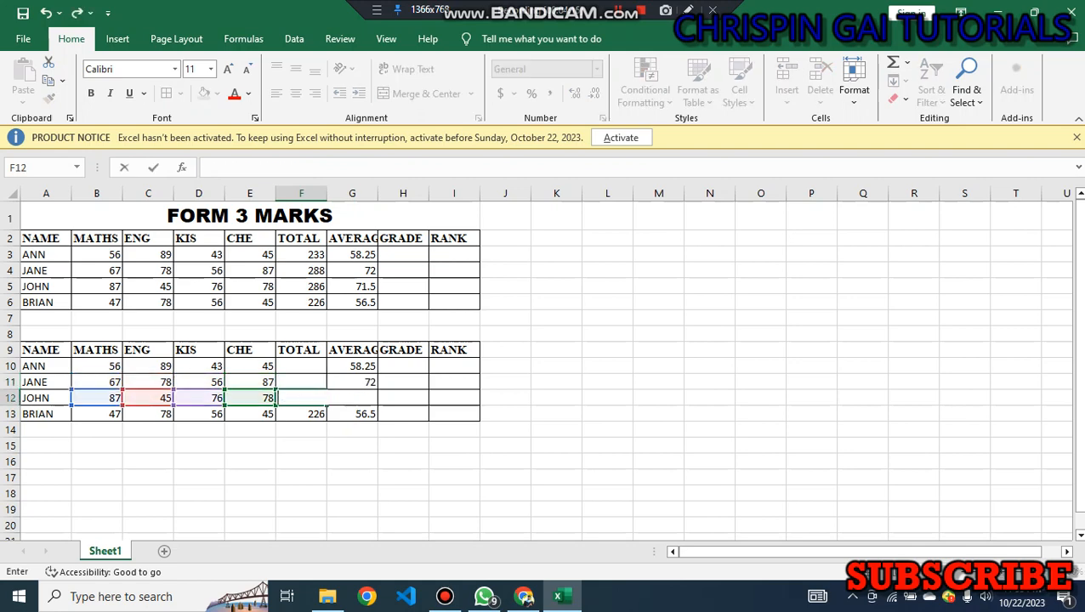
pyautogui.press('Return')
pyautogui.press('BackSpace')
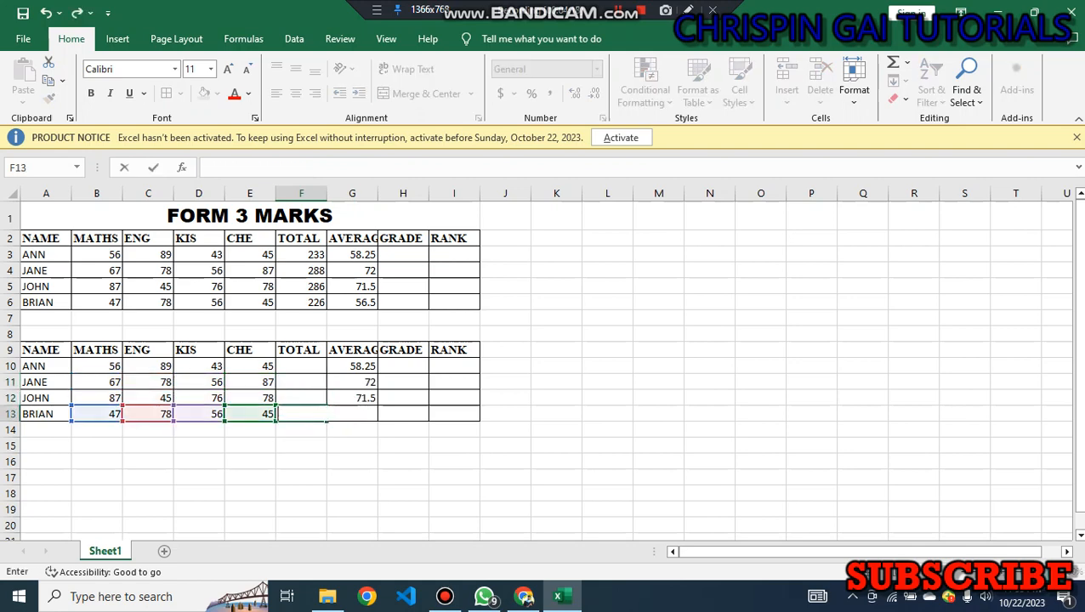
# Clear the copied average formulas from G13 up to G10 in the duplicated table
pyautogui.press('Tab')
pyautogui.press('BackSpace')
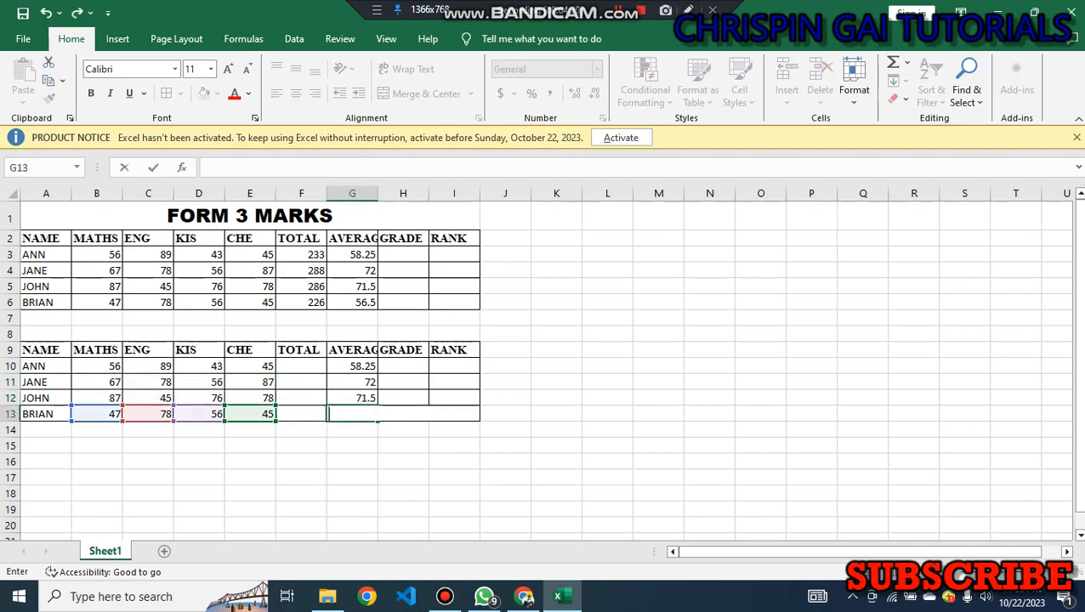
pyautogui.press('Up')
pyautogui.press('F2')
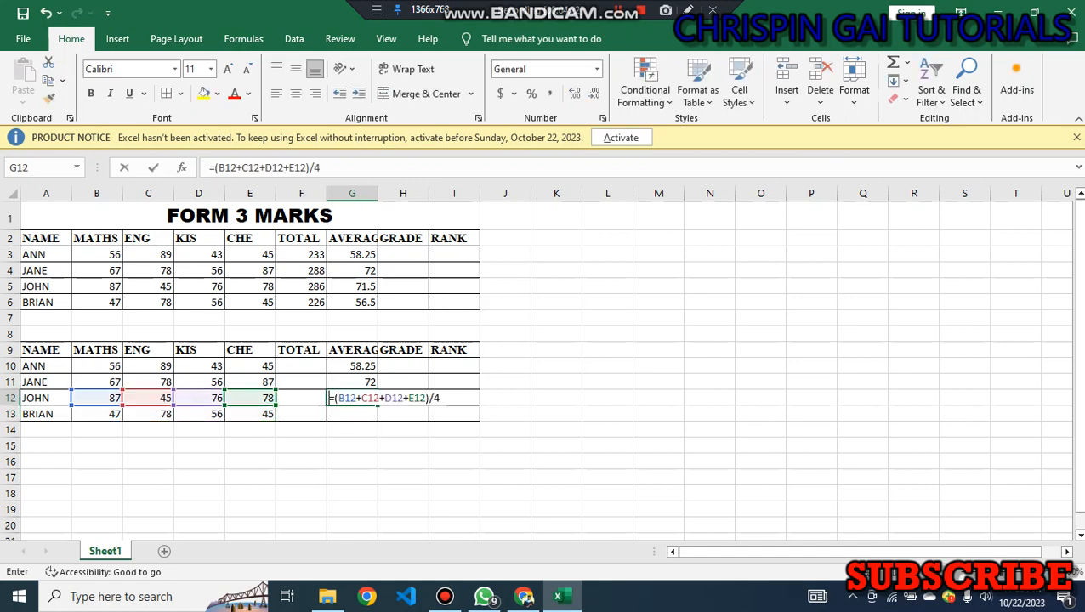
pyautogui.press('BackSpace')
pyautogui.press('Up')
pyautogui.press('BackSpace')
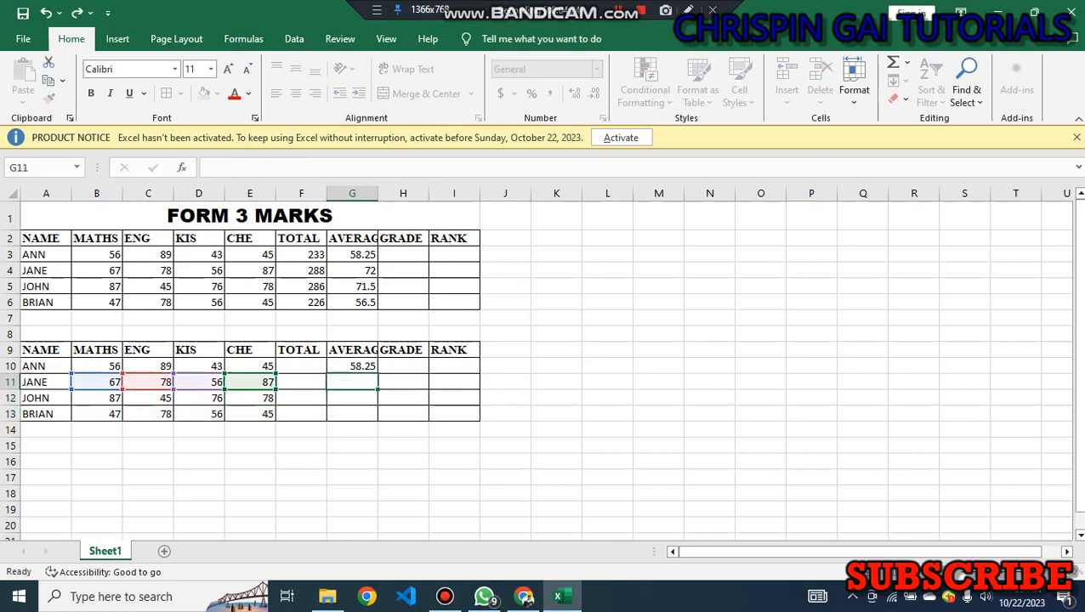
pyautogui.press('Up')
pyautogui.press('BackSpace')
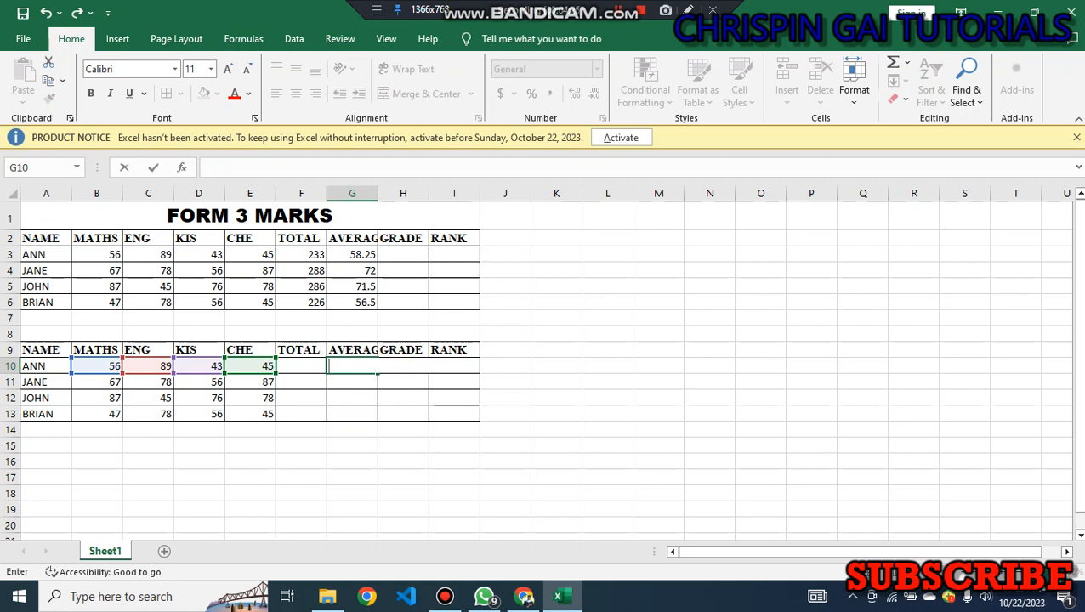
# Total the first student's marks in F10 with the formula =SUM(B10:E10)
pyautogui.press('Left')
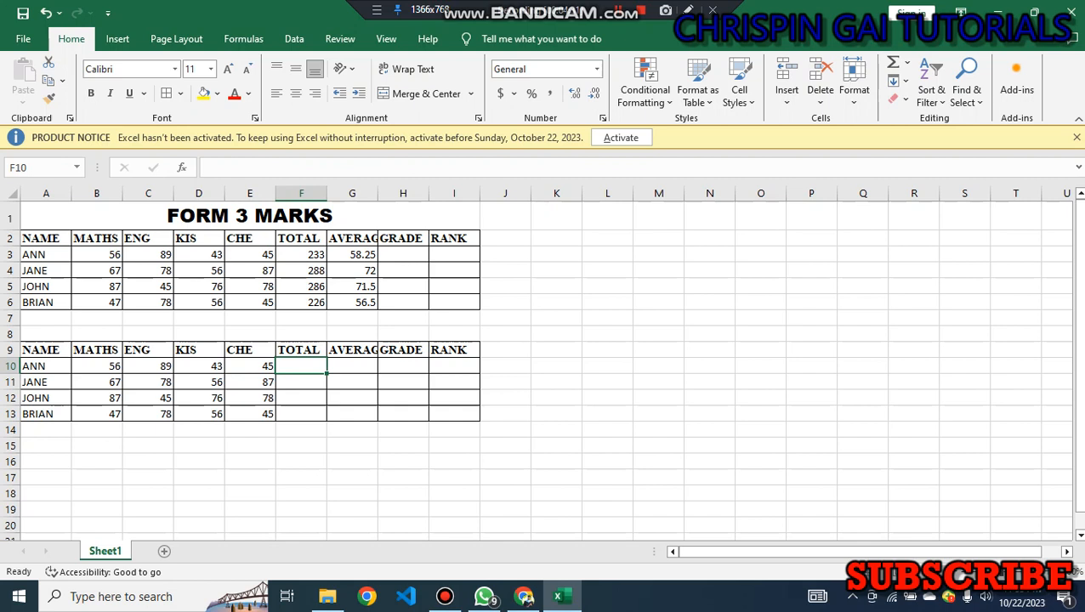
pyautogui.write('=')
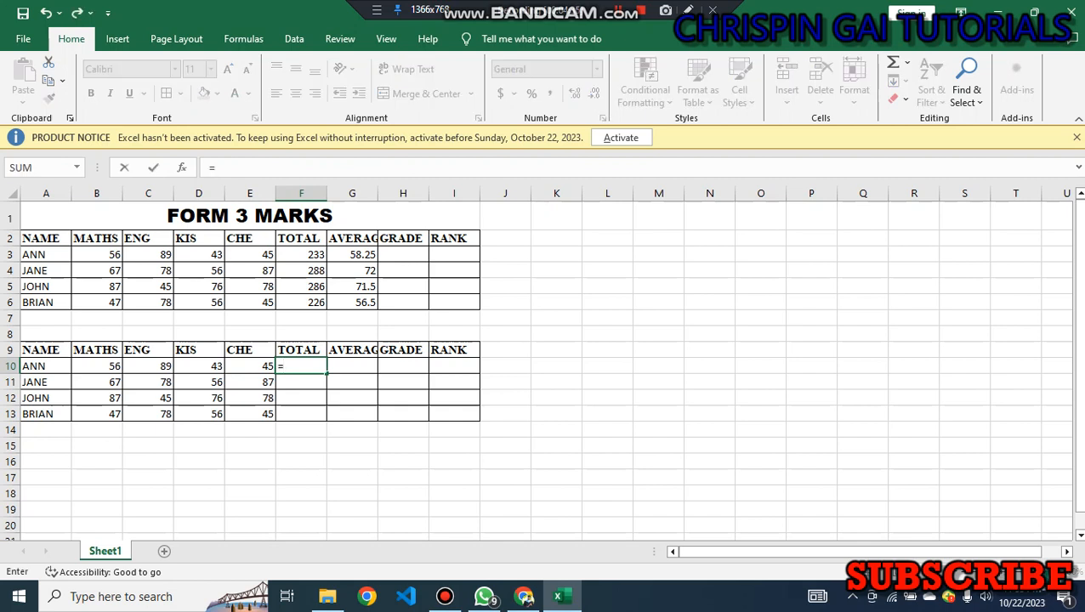
pyautogui.write('SUM')
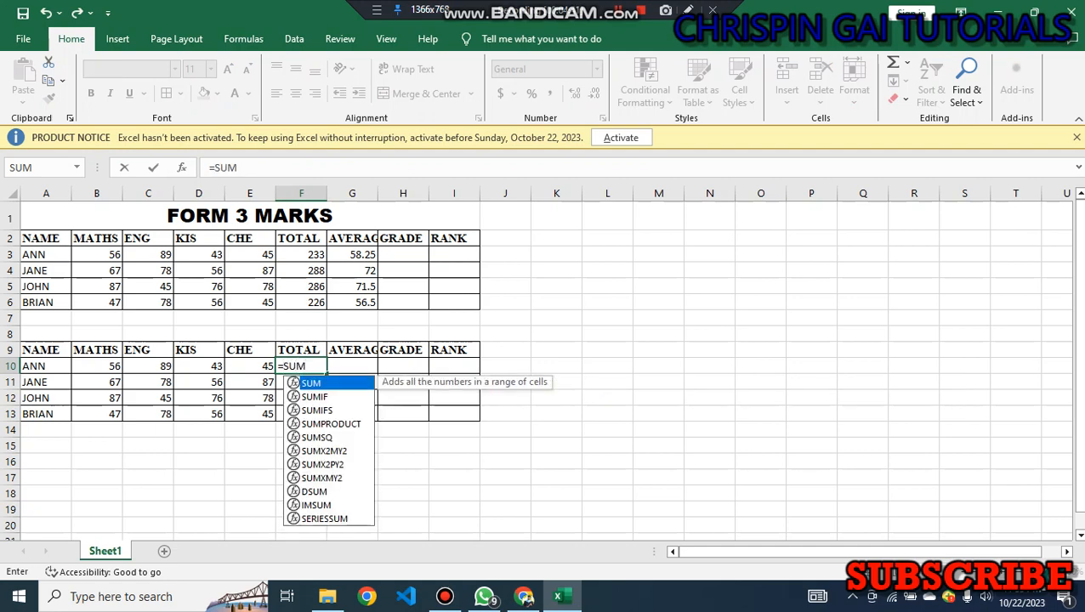
pyautogui.write('(')
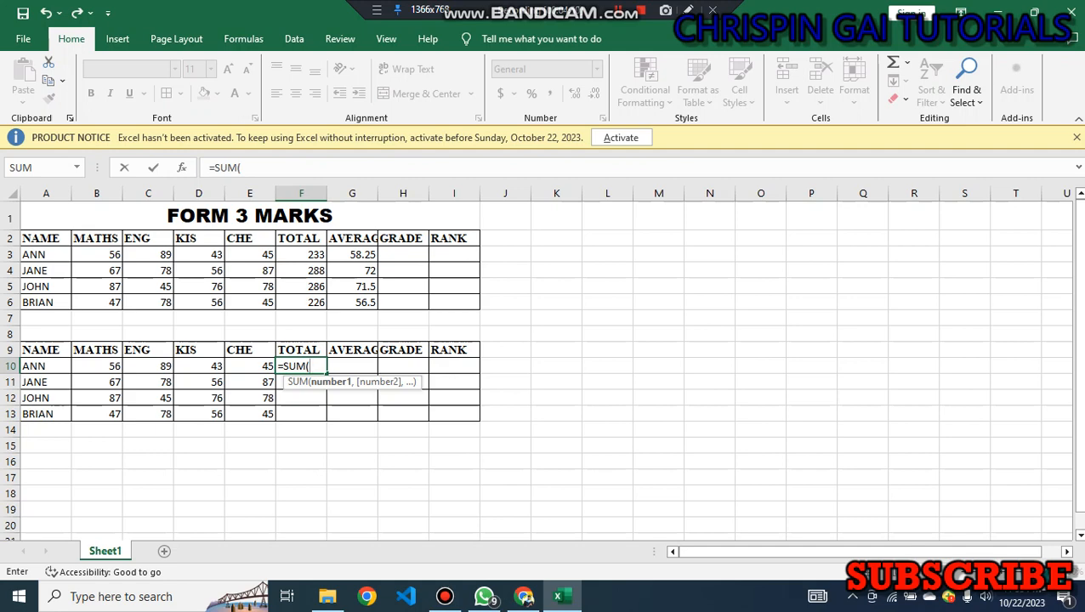
pyautogui.write('B')
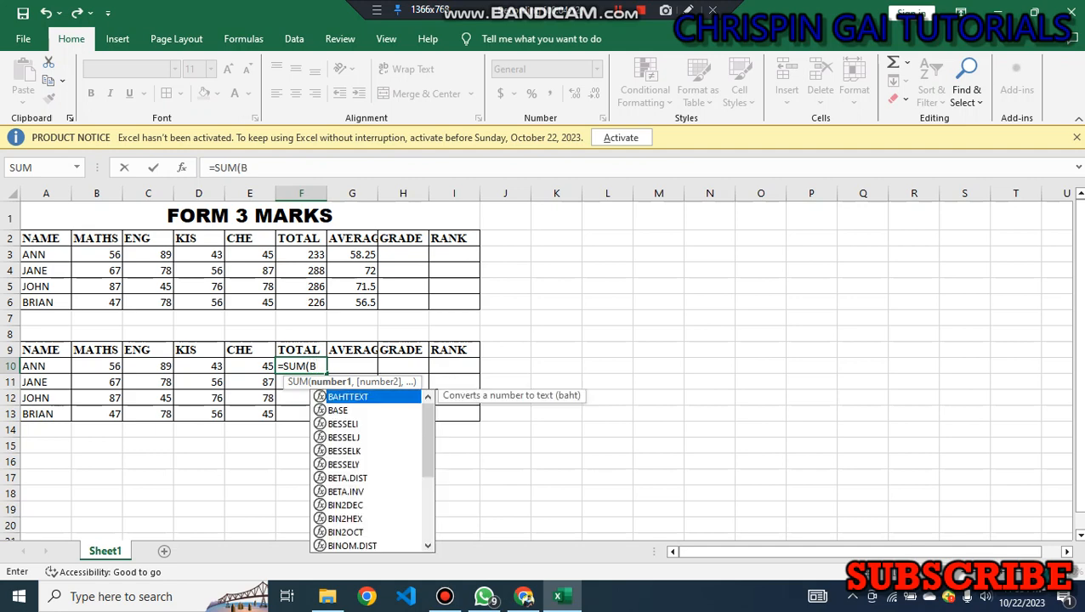
pyautogui.write('10:')
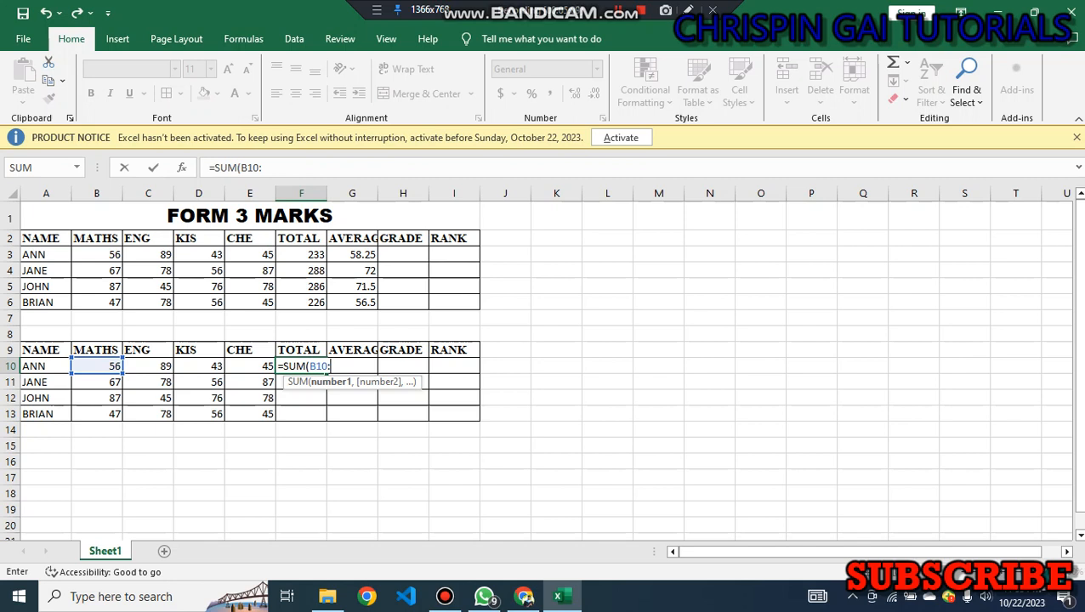
pyautogui.write('E')
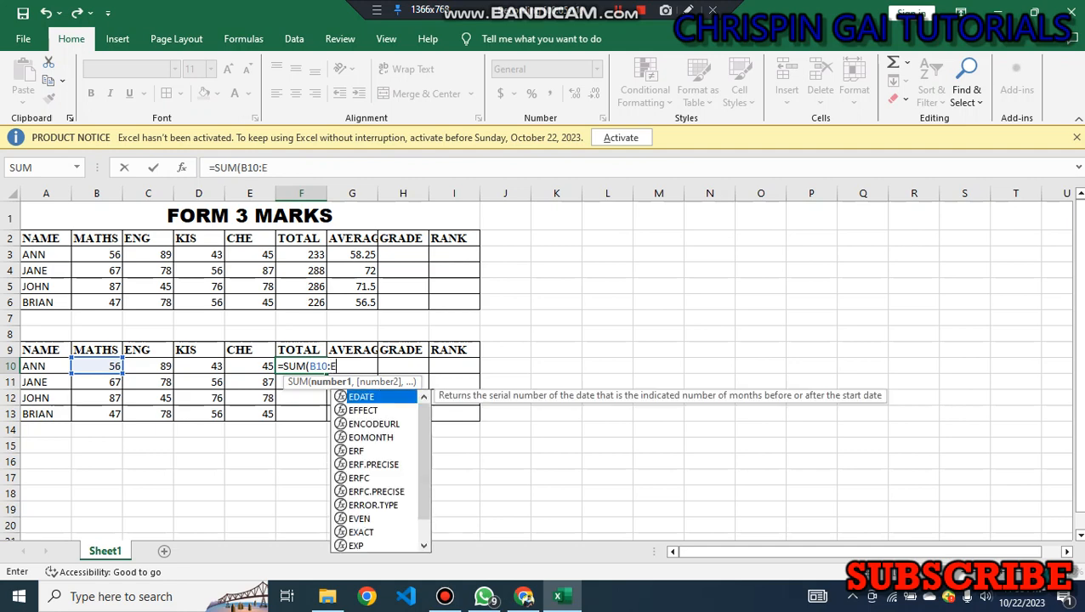
pyautogui.write('10')
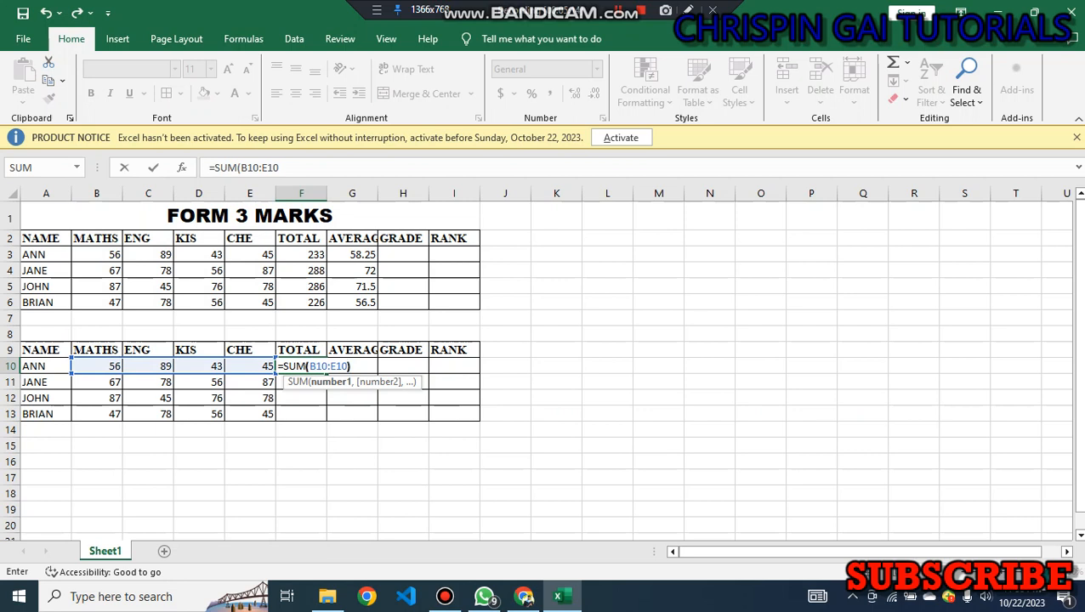
pyautogui.write(')')
pyautogui.press('Return')
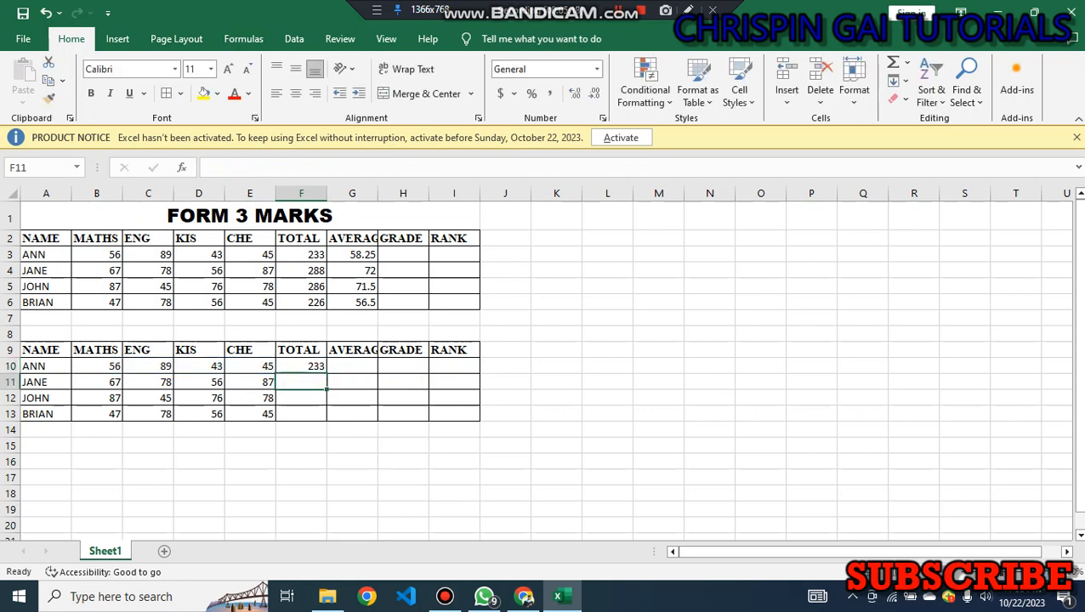
# Compare the SUM formula in F10 with the cell-by-cell addition formula in F3
pyautogui.click(301, 366)
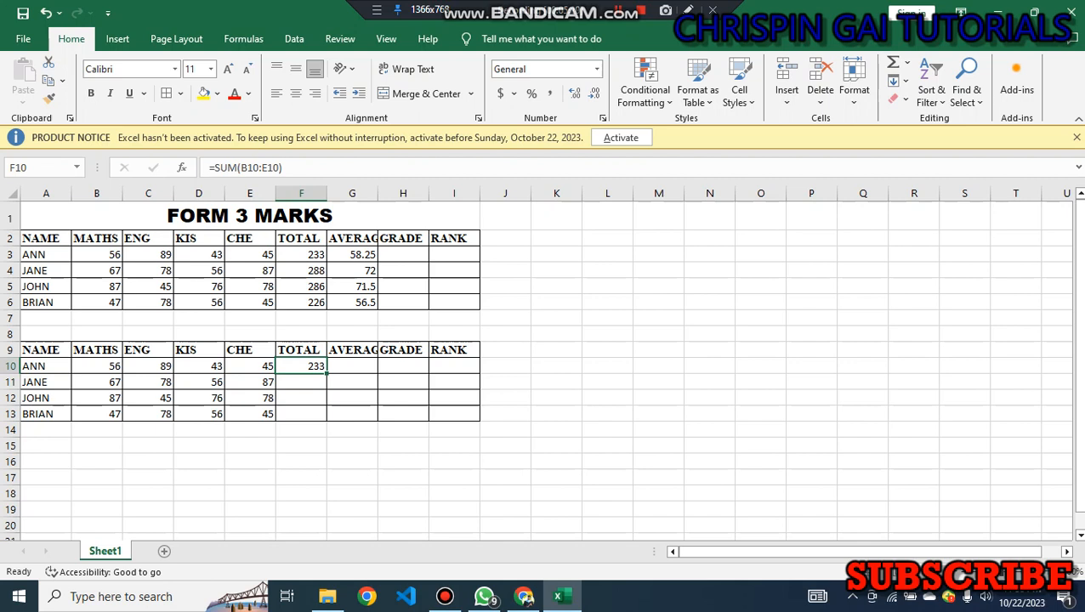
pyautogui.press('Up')
pyautogui.press('Up')
pyautogui.press('Up')
pyautogui.press('Up')
pyautogui.press('Up')
pyautogui.press('Up')
pyautogui.press('Up')
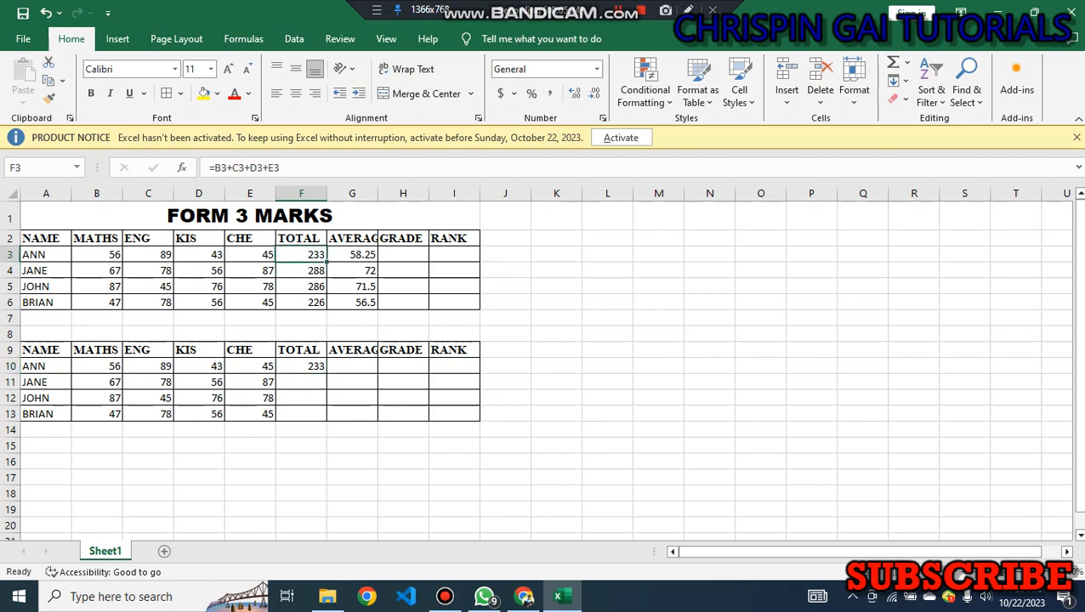
# Fill the SUM formula from F10 down to F13 for the remaining students
pyautogui.press('Down')
pyautogui.press('Down')
pyautogui.press('Down')
pyautogui.press('Down')
pyautogui.press('Down')
pyautogui.press('Down')
pyautogui.press('Down')
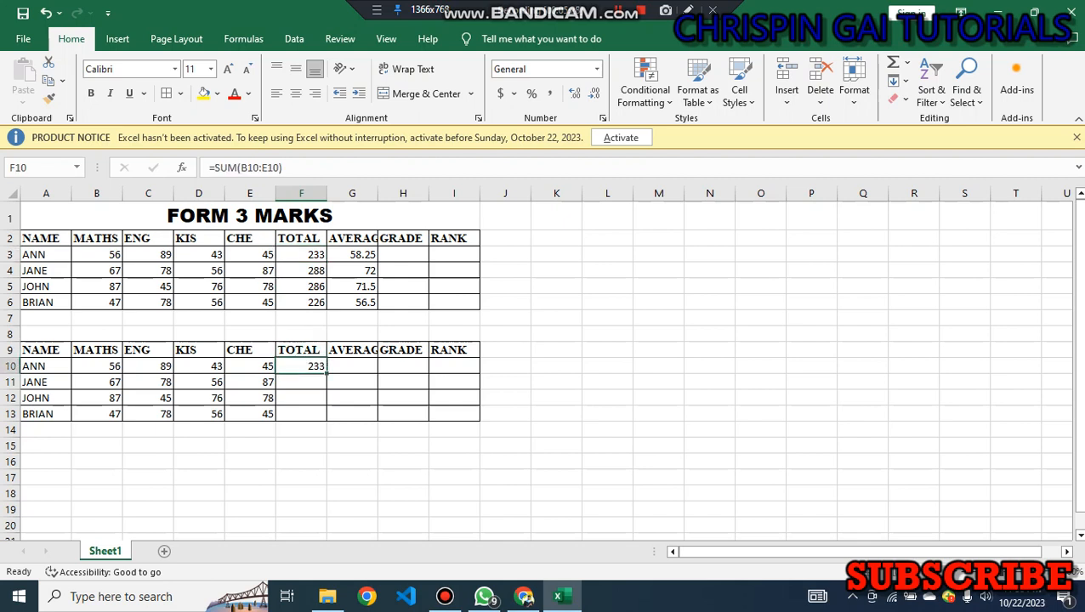
pyautogui.moveTo(327, 373); pyautogui.dragTo(327, 417)
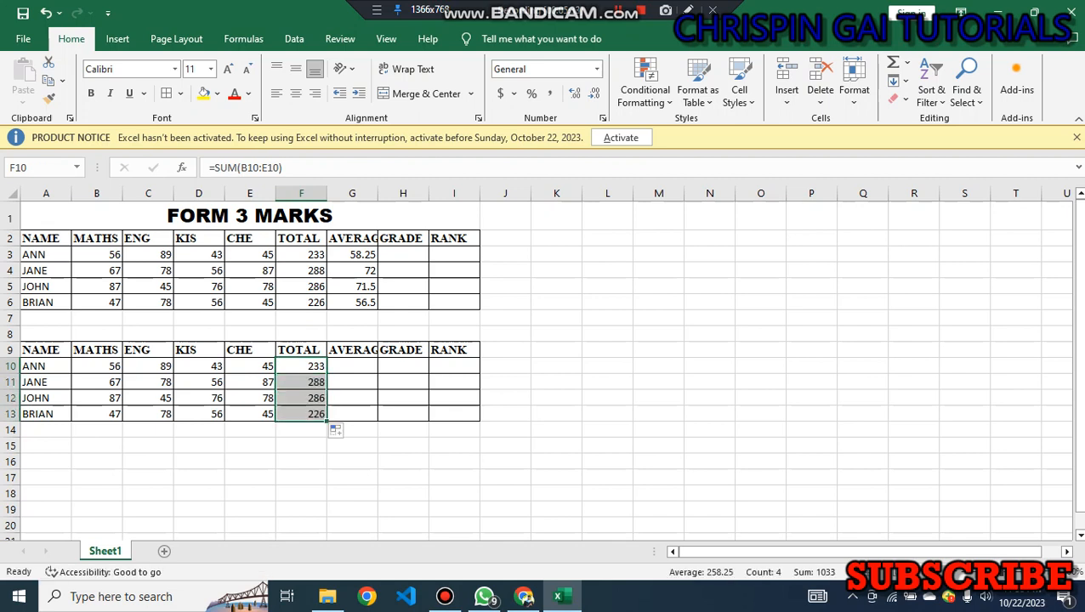
# Calculate the first student's average in G10 with the formula =AVERAGE(B10:E10)
pyautogui.click(352, 398)
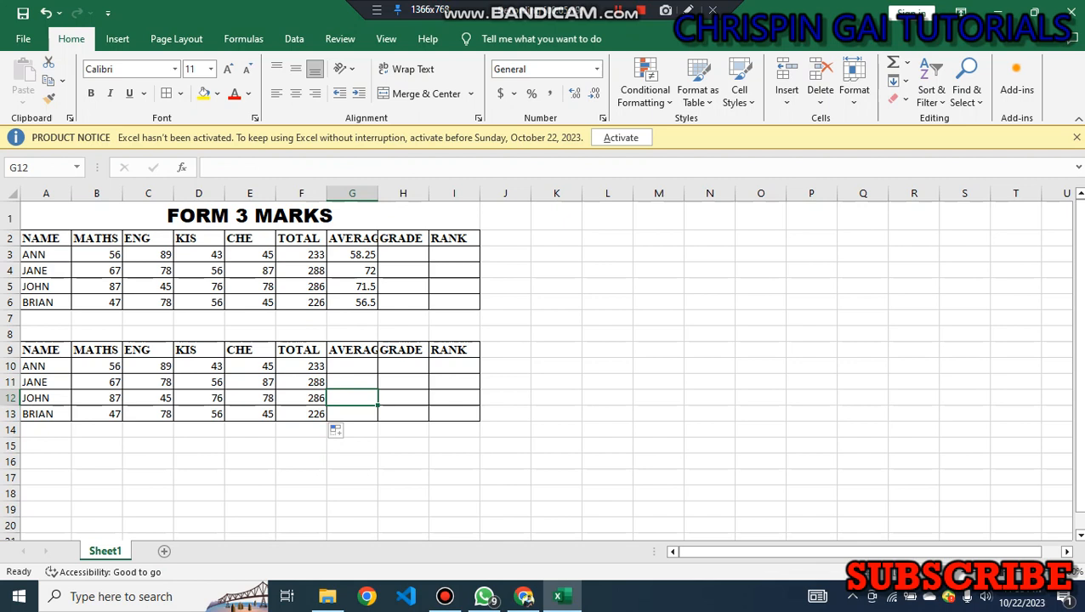
pyautogui.click(352, 366)
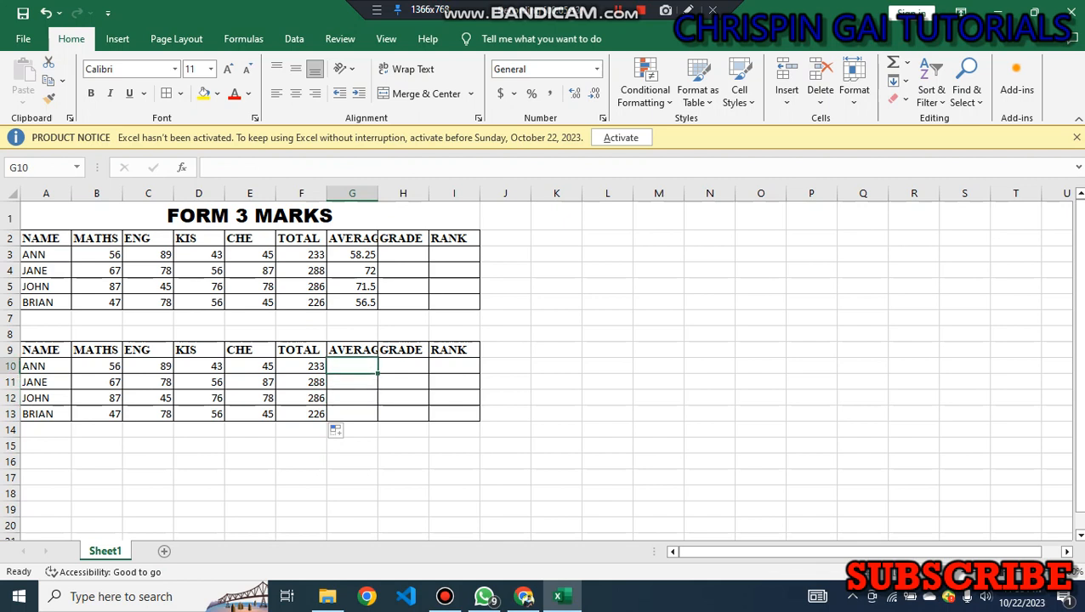
pyautogui.write('=')
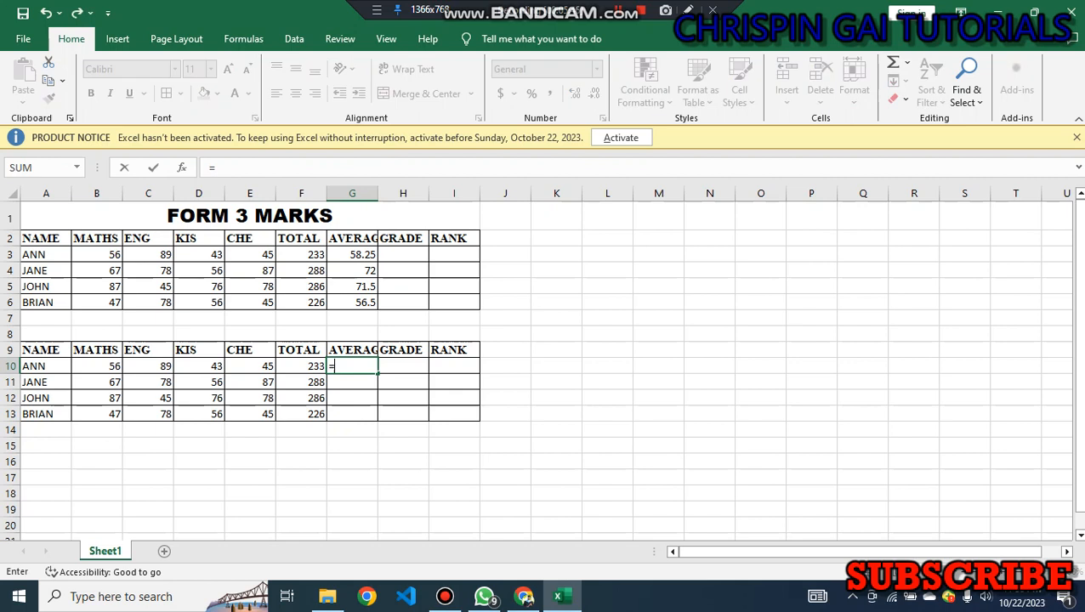
pyautogui.write('A')
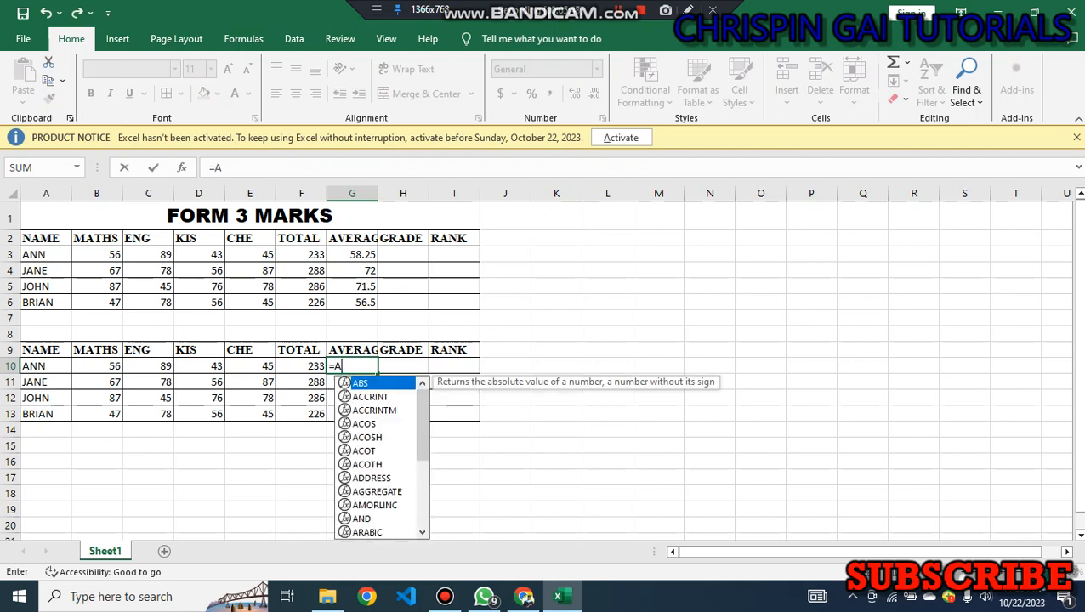
pyautogui.write('VERAGE')
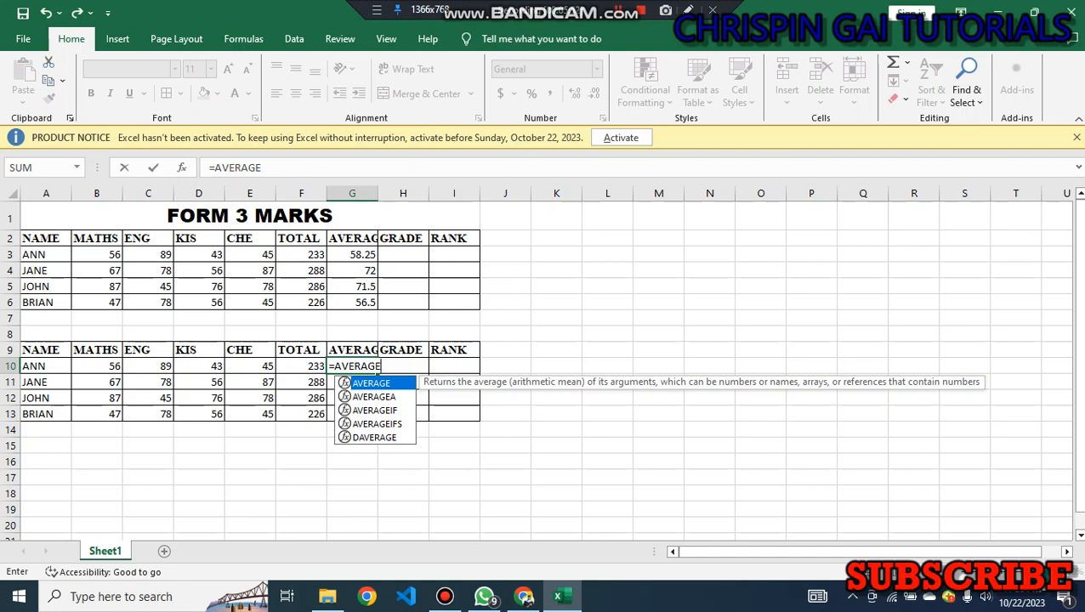
pyautogui.write('(')
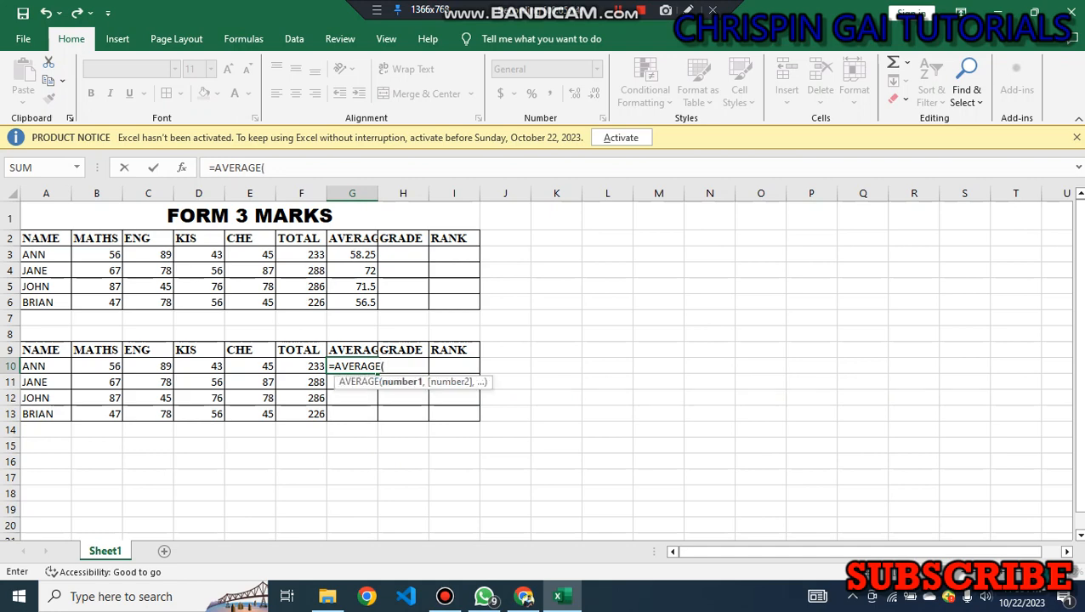
pyautogui.write('B10')
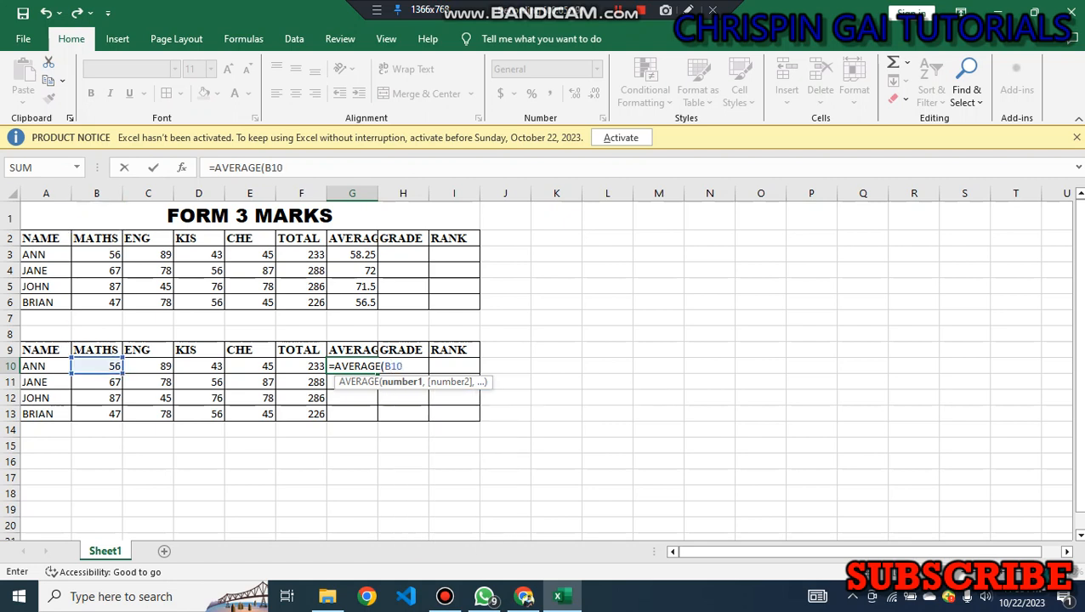
pyautogui.write(':E')
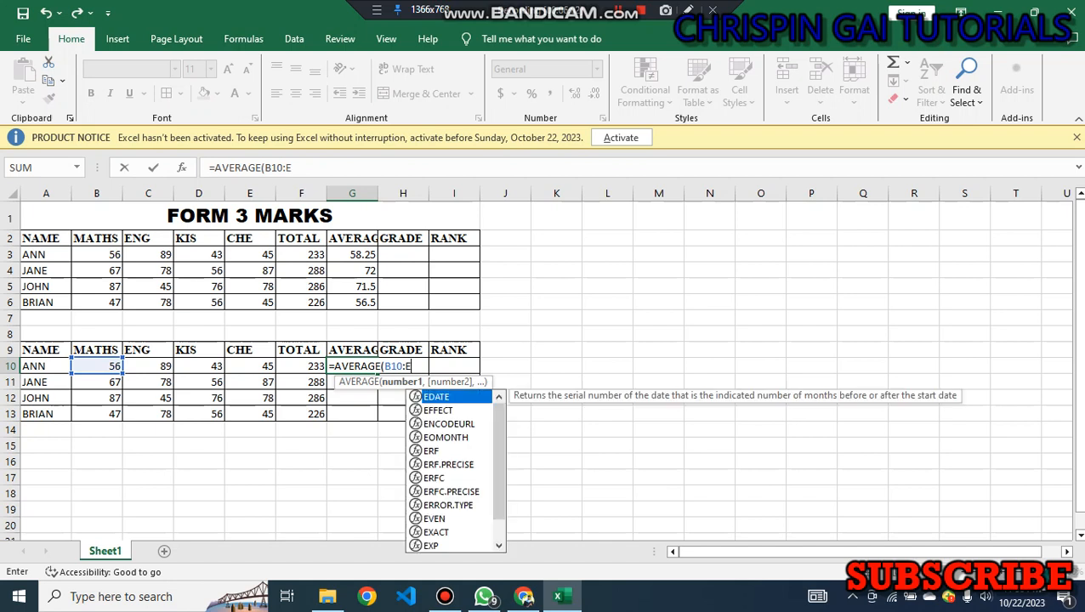
pyautogui.write('10')
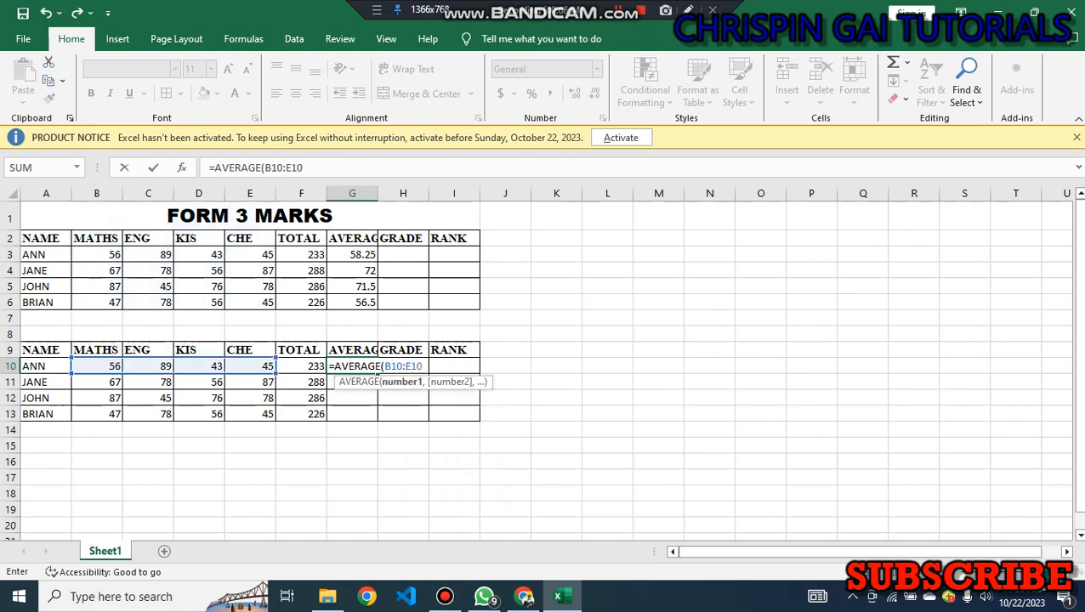
pyautogui.write(')')
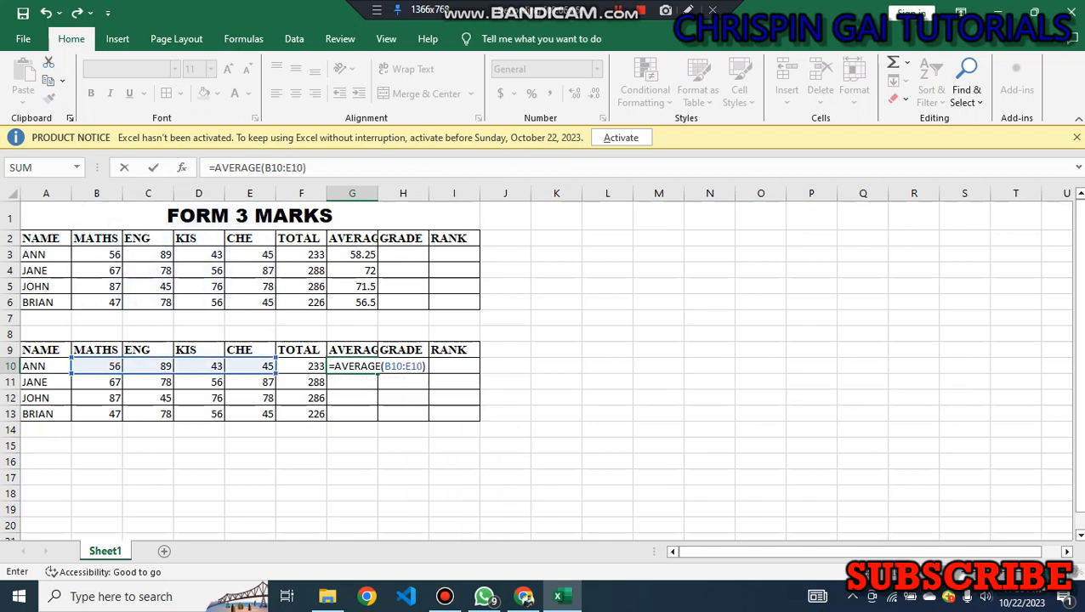
pyautogui.press('Return')
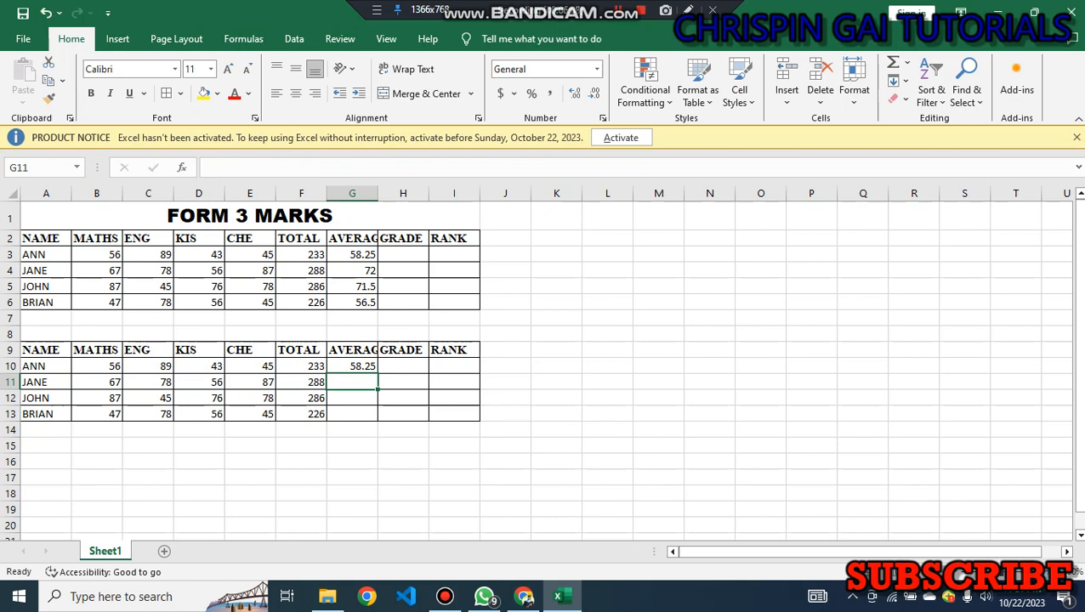
# Fill the AVERAGE formula from G10 down to G13, and select the first student's GRADE cell H3
pyautogui.click(353, 367)
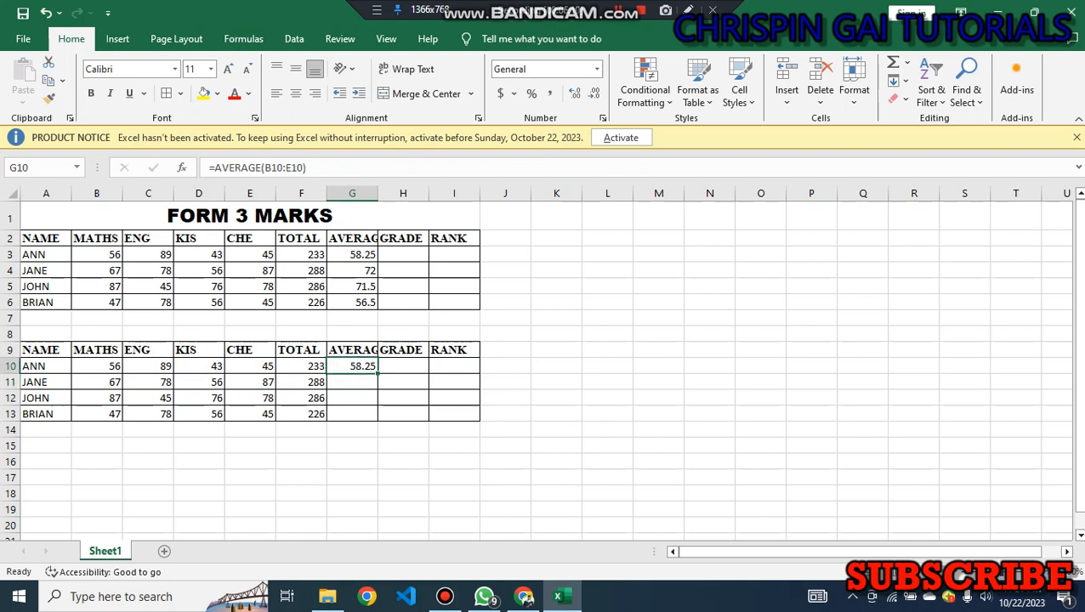
pyautogui.moveTo(378, 375); pyautogui.dragTo(377, 420)
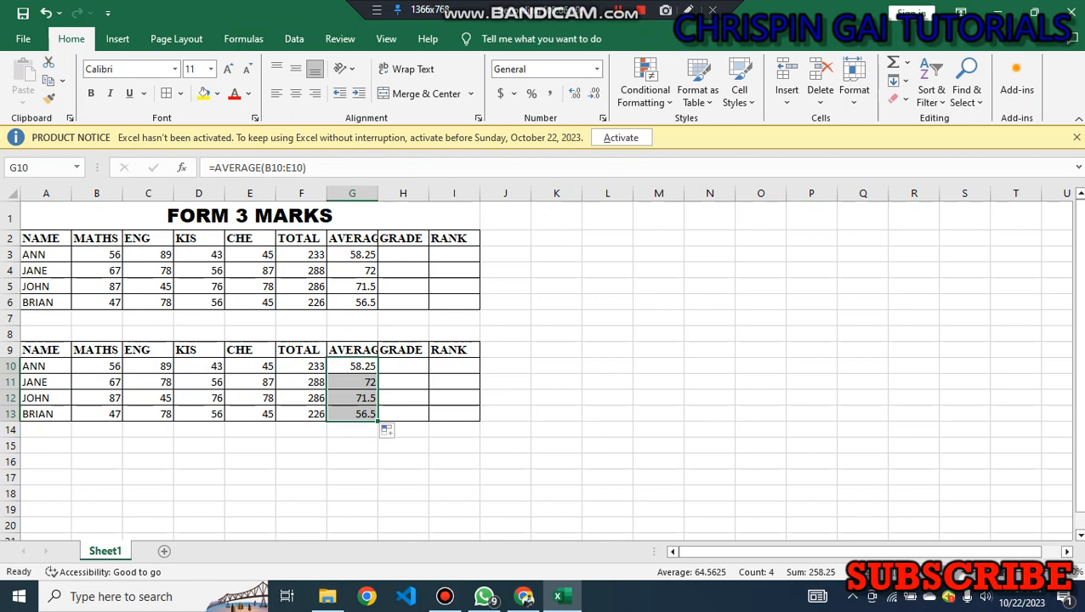
pyautogui.click(404, 255)
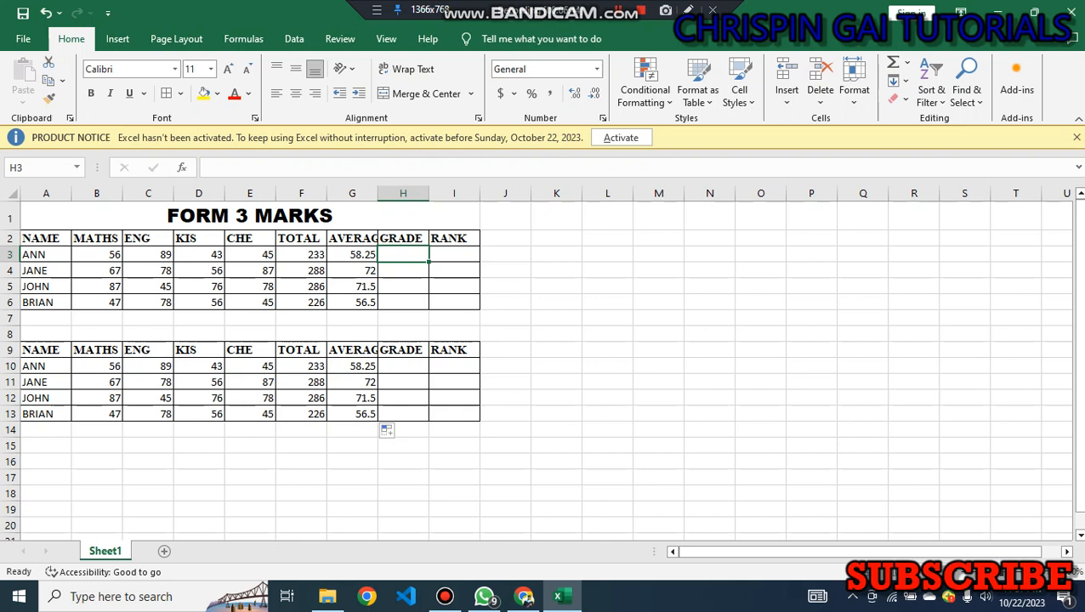
# Start a grading key beside the first marks table with the headers MARKS in L4 and GRADE in M4
pyautogui.click(557, 286)
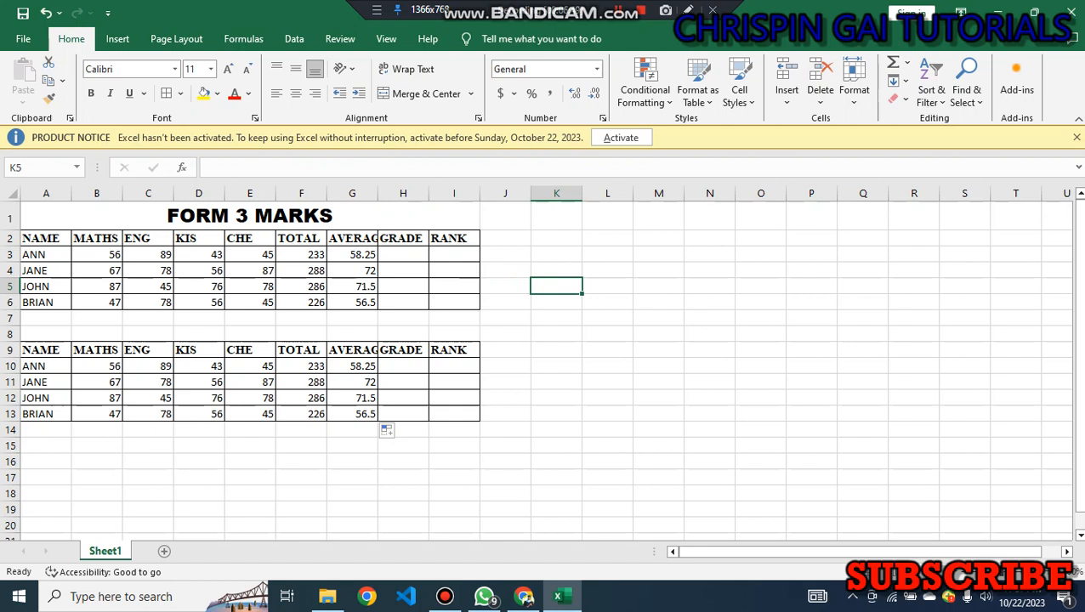
pyautogui.click(608, 271)
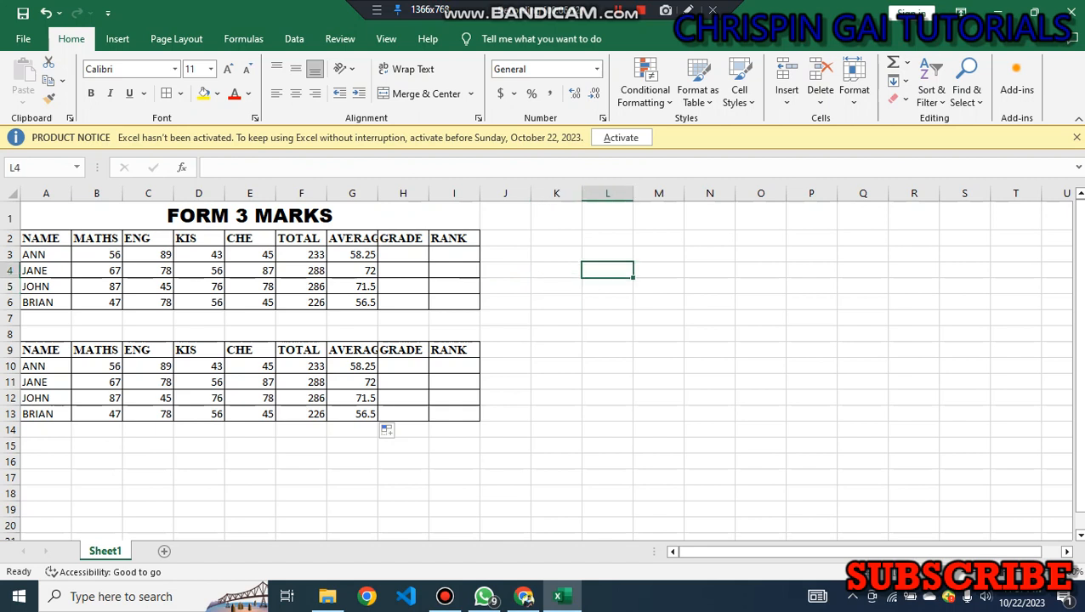
pyautogui.write('MR')
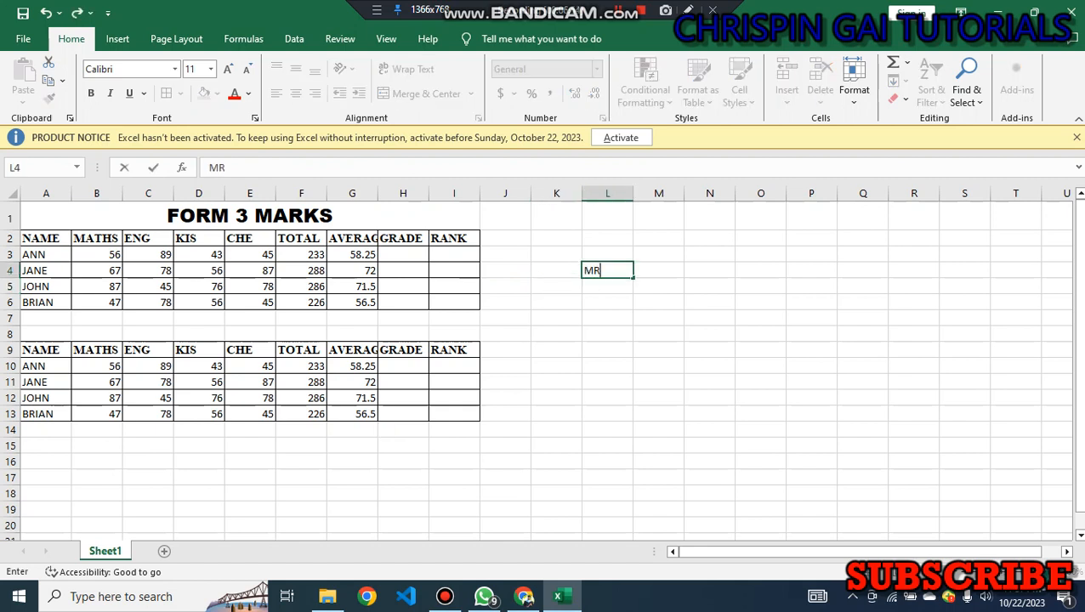
pyautogui.press('BackSpace')
pyautogui.write('ARKS')
pyautogui.press('Tab')
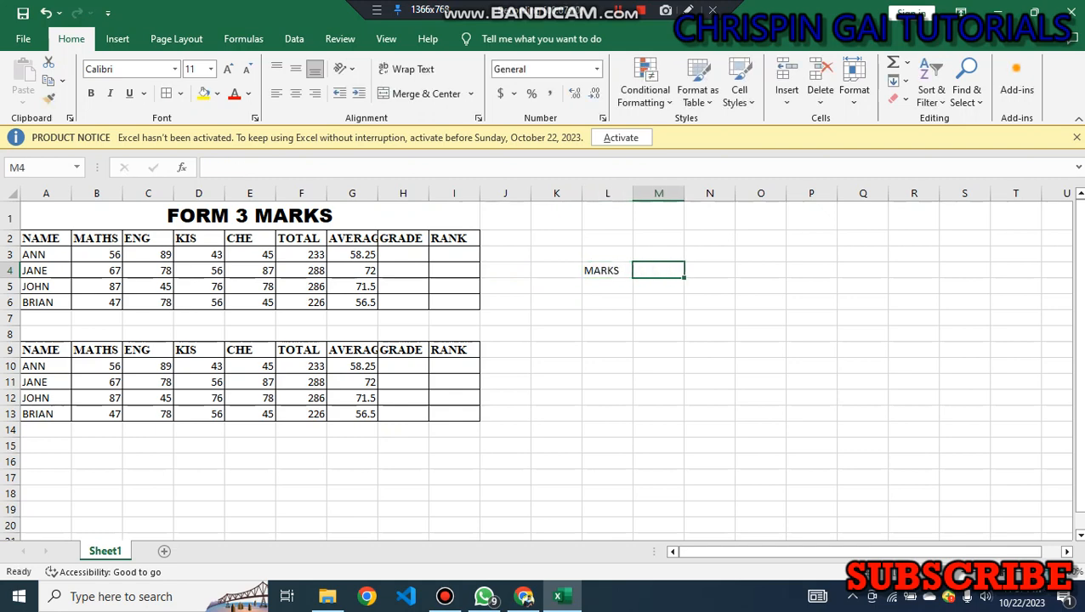
pyautogui.write('GRADE')
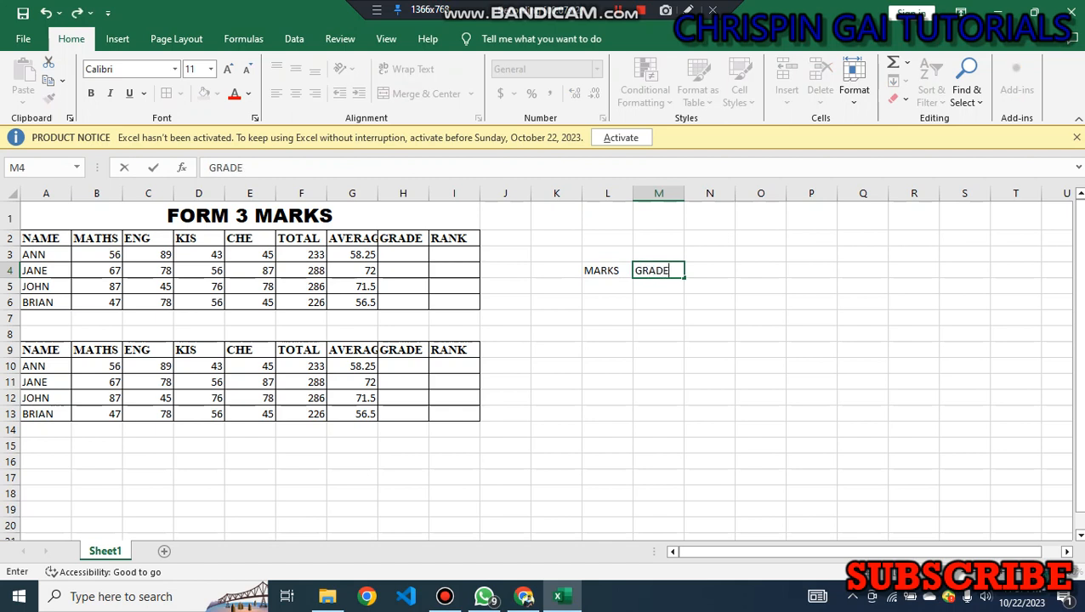
pyautogui.press('Return')
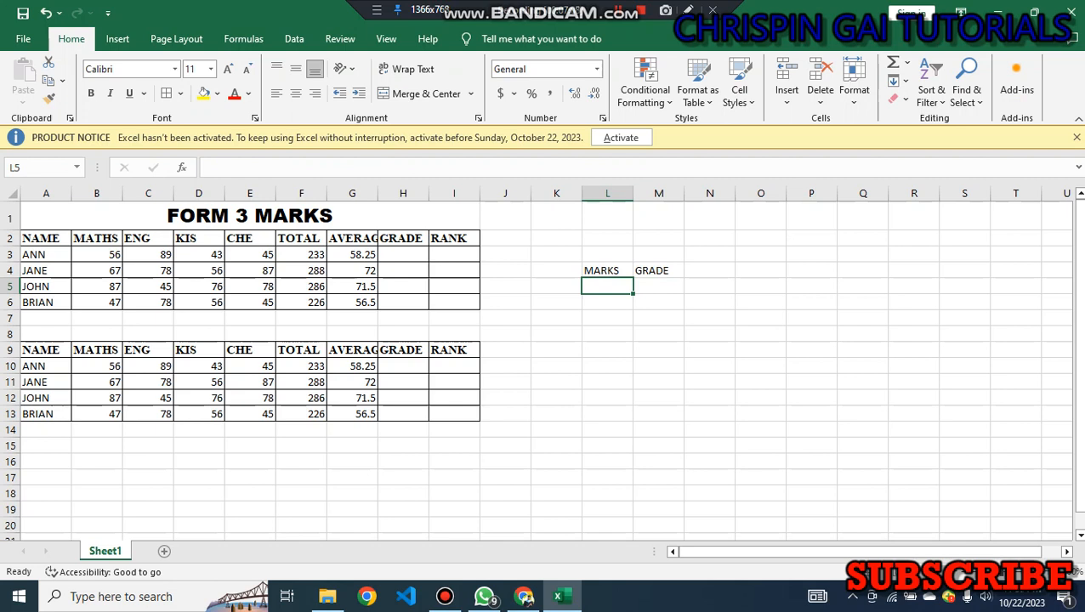
# Add the first grading row with ABOVE 80 in L5 and grade A in M5
pyautogui.write('AB')
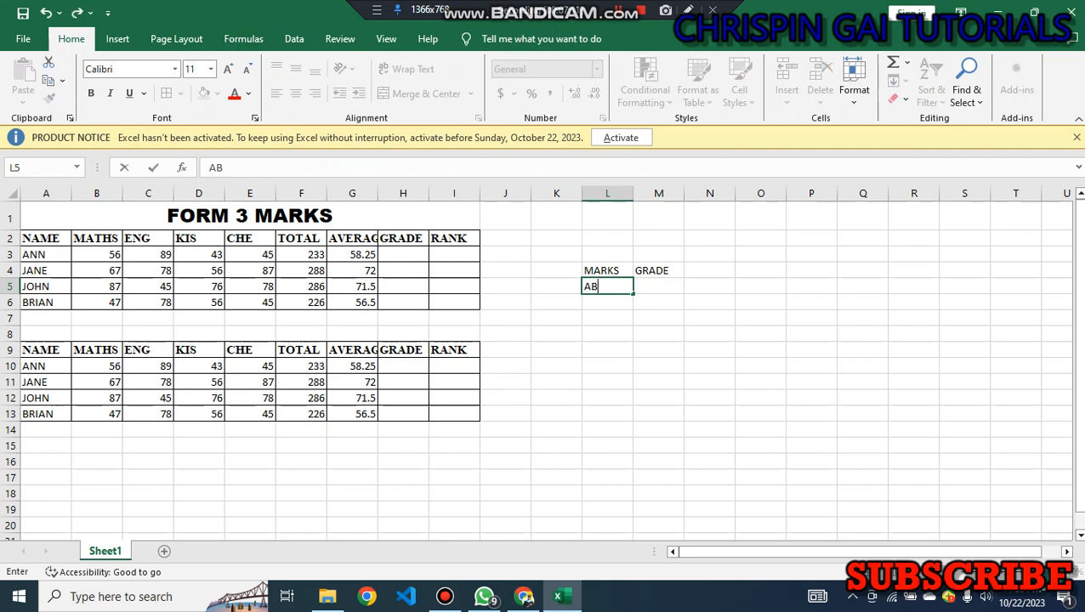
pyautogui.write('OVE 80')
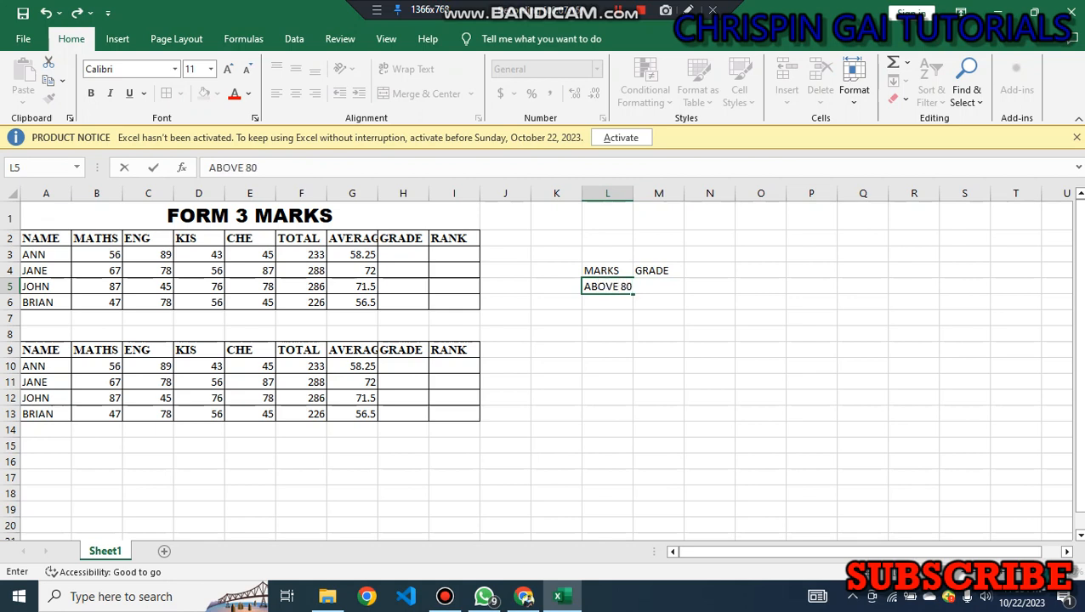
pyautogui.press('Tab')
pyautogui.write('A')
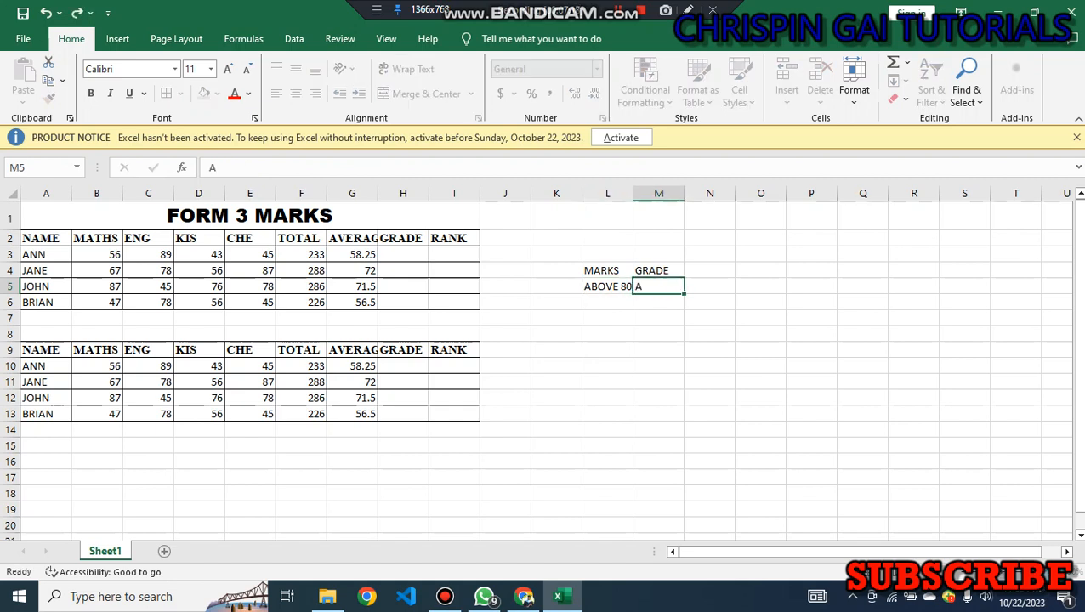
pyautogui.press('Return')
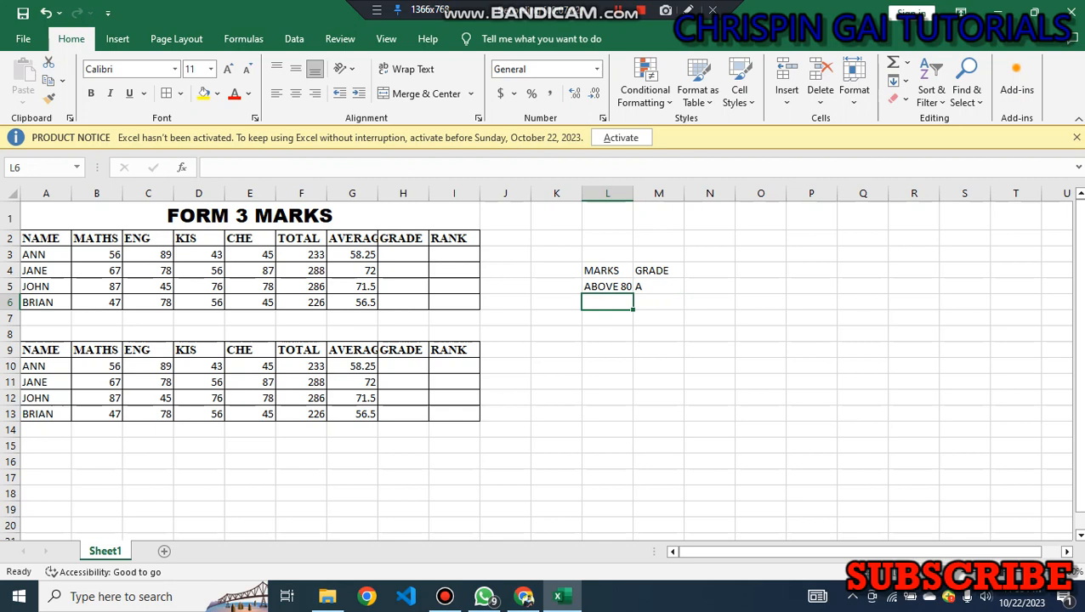
# Add the grading row 70 TO 80 in L6 with grade B in M6
pyautogui.write('70')
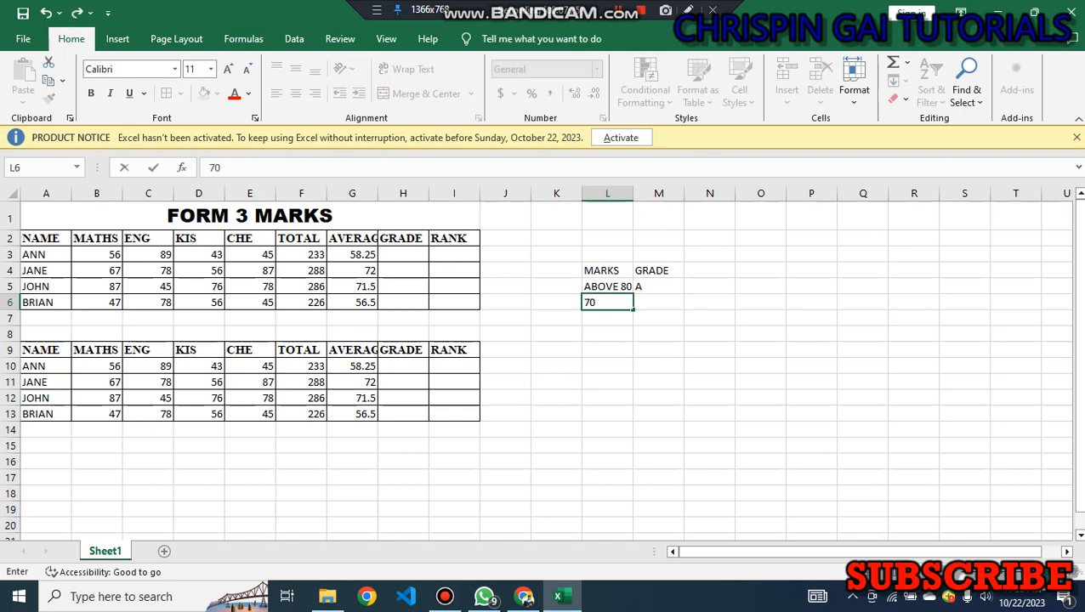
pyautogui.write(' TO 80')
pyautogui.press('Tab')
pyautogui.write('B')
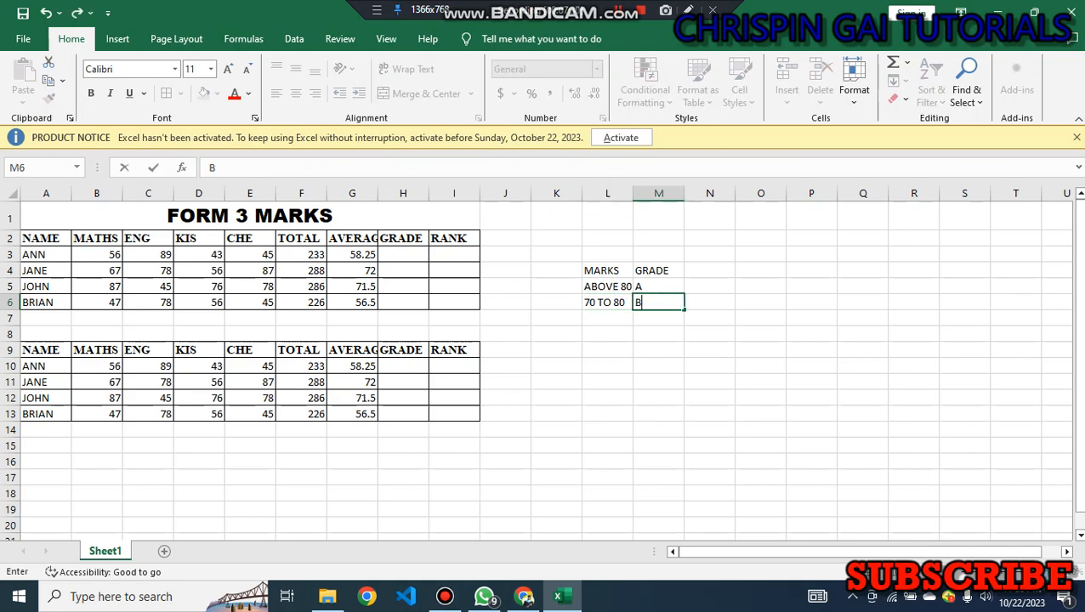
pyautogui.press('Return')
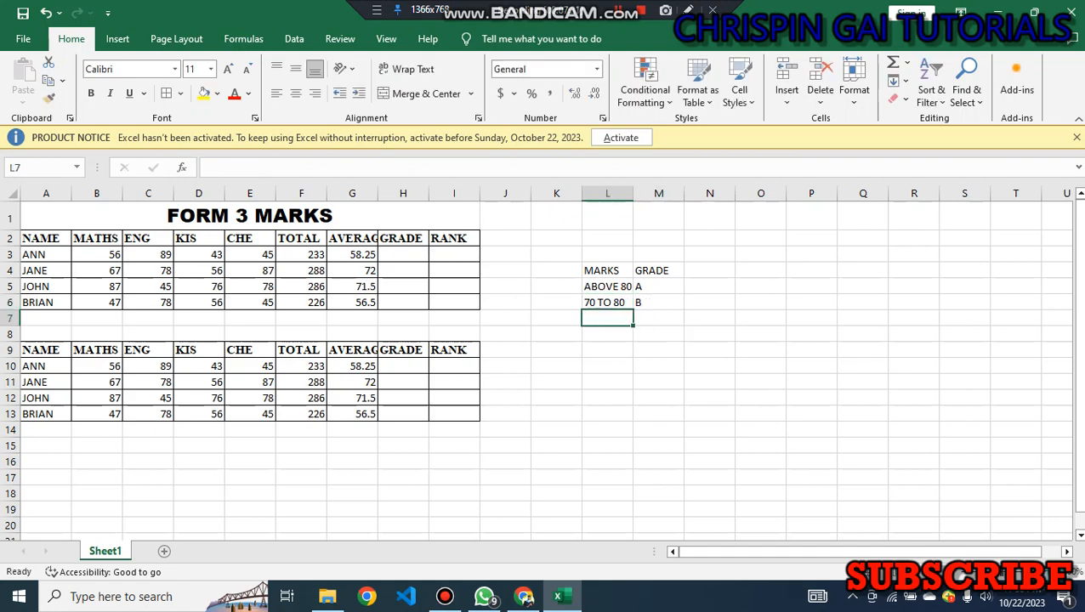
# Add the grading row 60 TO 70 in L7 with grade C in M7
pyautogui.write('6')
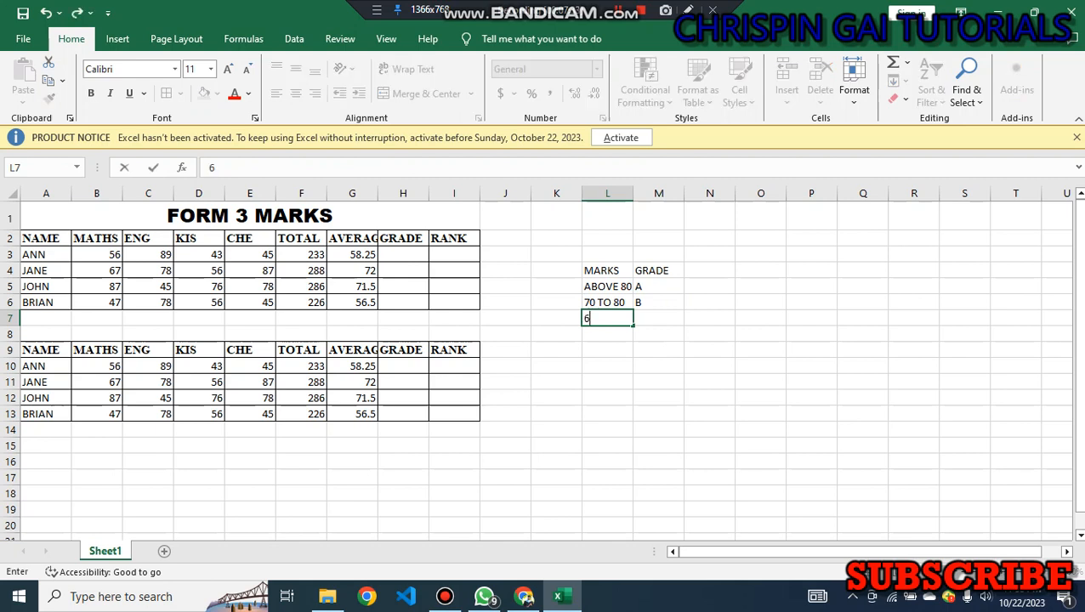
pyautogui.write('0 TO 70')
pyautogui.press('Tab')
pyautogui.write('C')
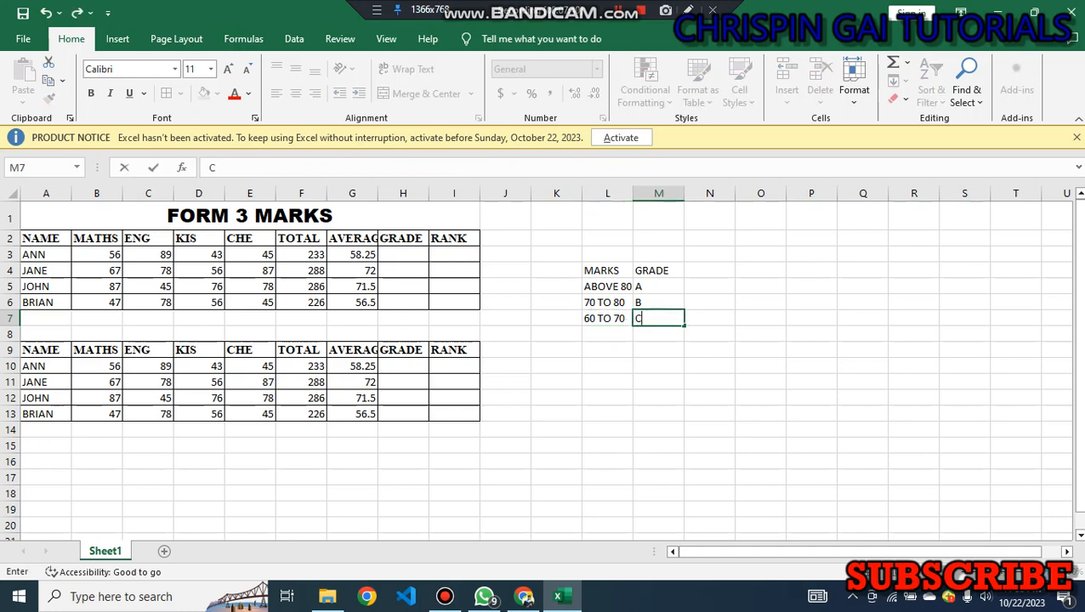
pyautogui.press('Return')
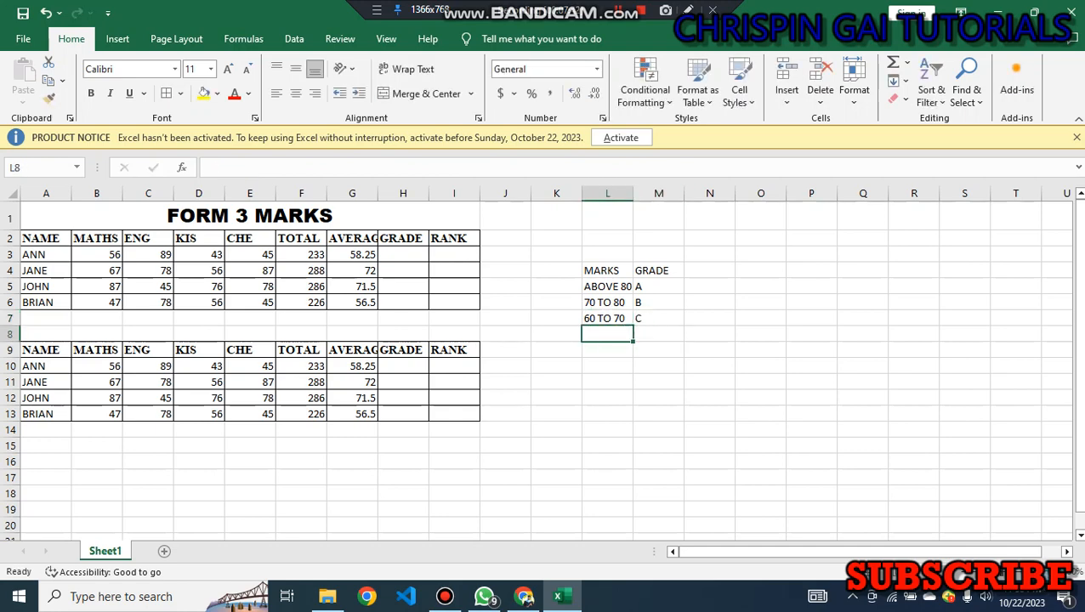
# Add the grading row 50 TO 60 in L8 with grade D in M8
pyautogui.write('50')
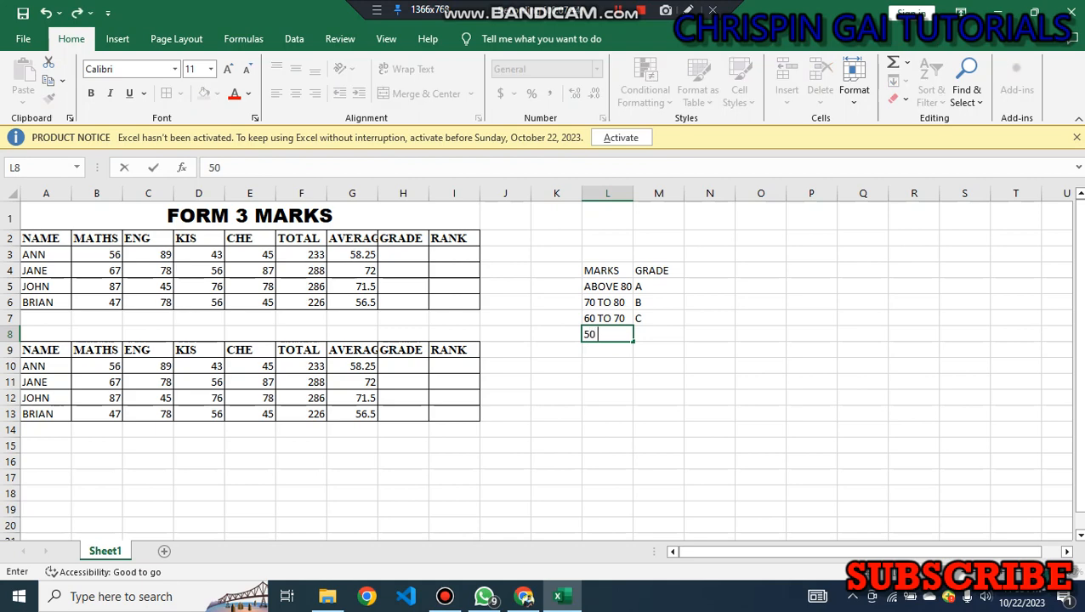
pyautogui.write(' TO 60')
pyautogui.press('Tab')
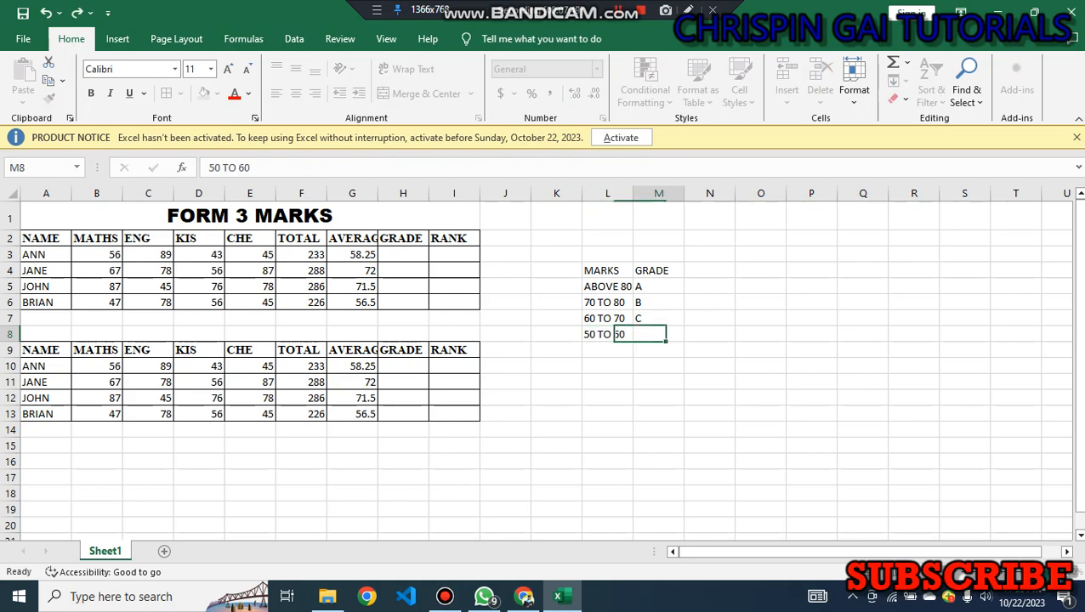
pyautogui.write('D')
pyautogui.press('Down')
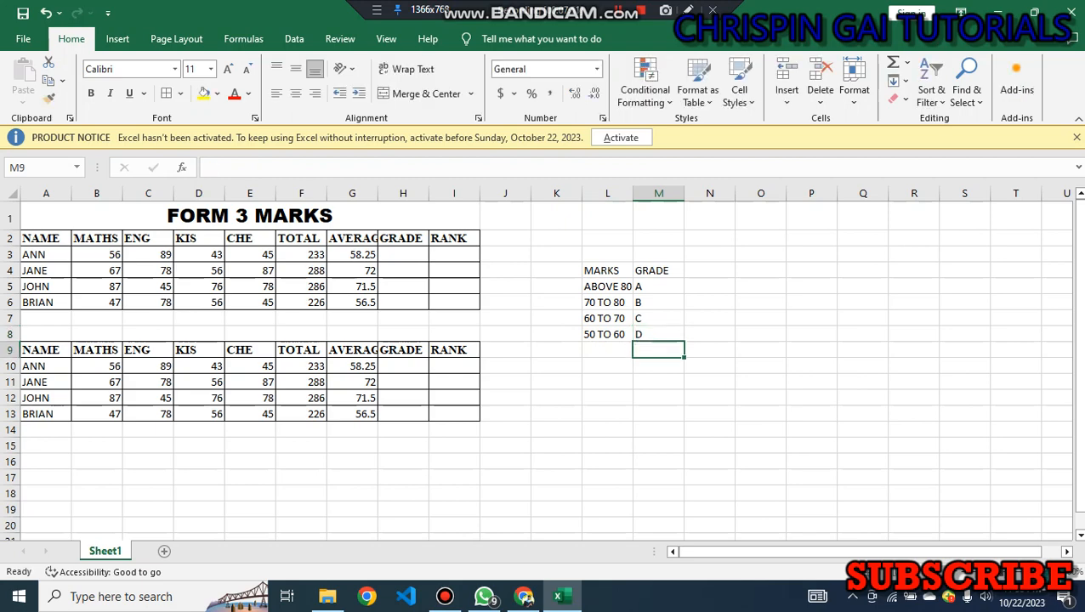
# Add the last grading row with BELOW 50 in L9 and 5 in M9
pyautogui.press('Left')
pyautogui.write('BELO')
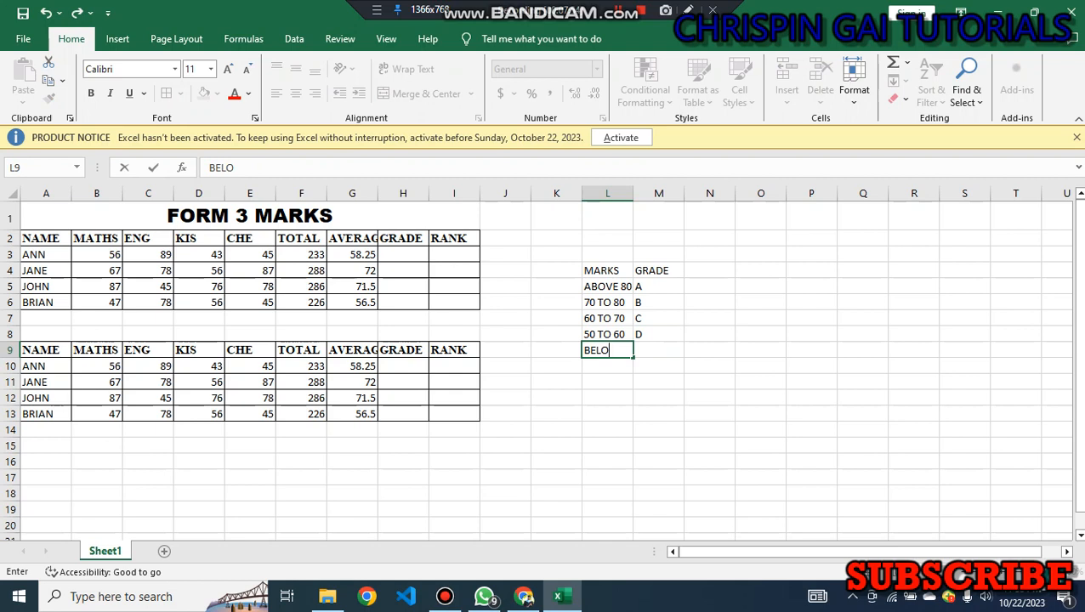
pyautogui.write('W')
pyautogui.press('BackSpace')
pyautogui.write('W 50')
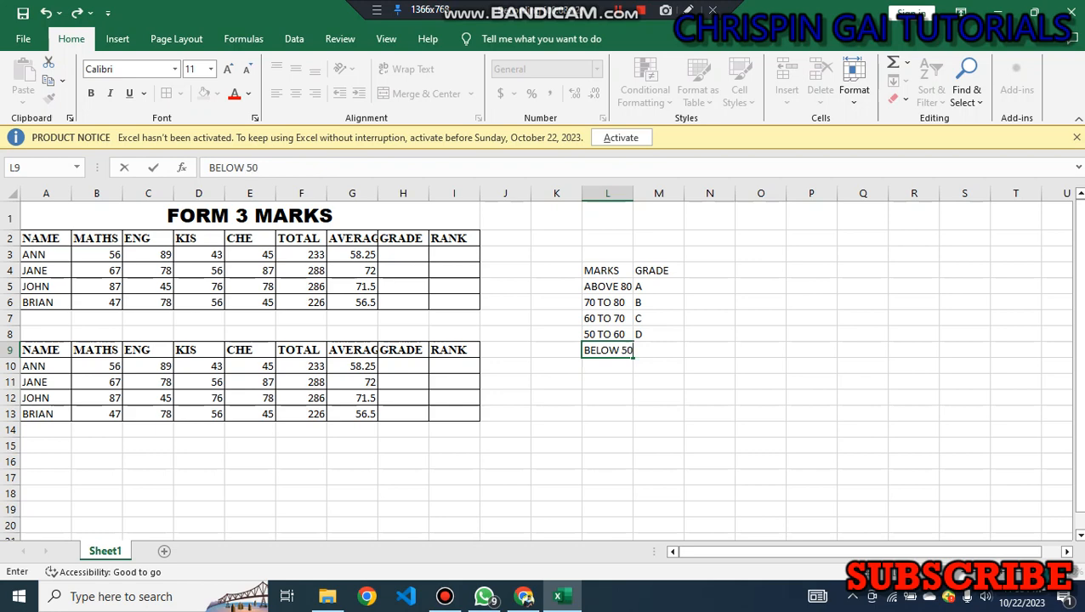
pyautogui.press('Tab')
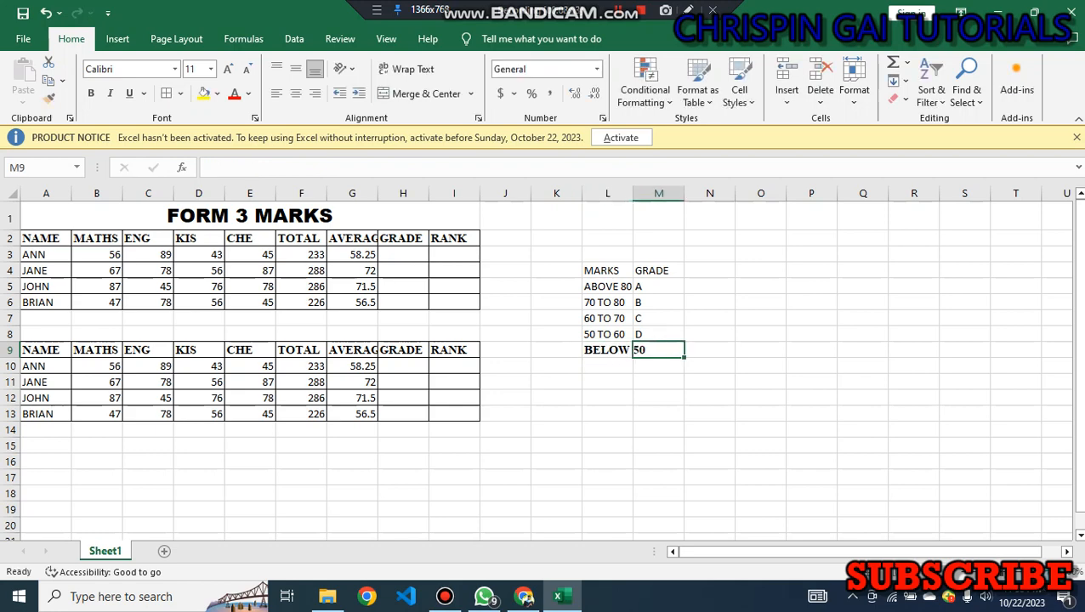
pyautogui.write('5')
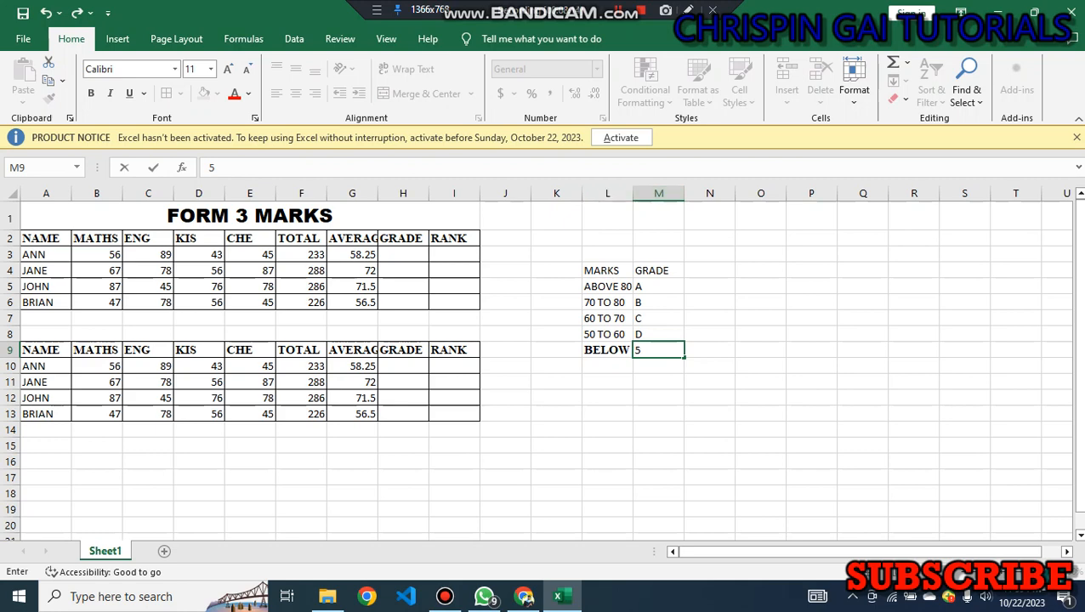
# Widen column L to about twice its width and apply all borders to the grading key L4:M9
pyautogui.click(608, 350)
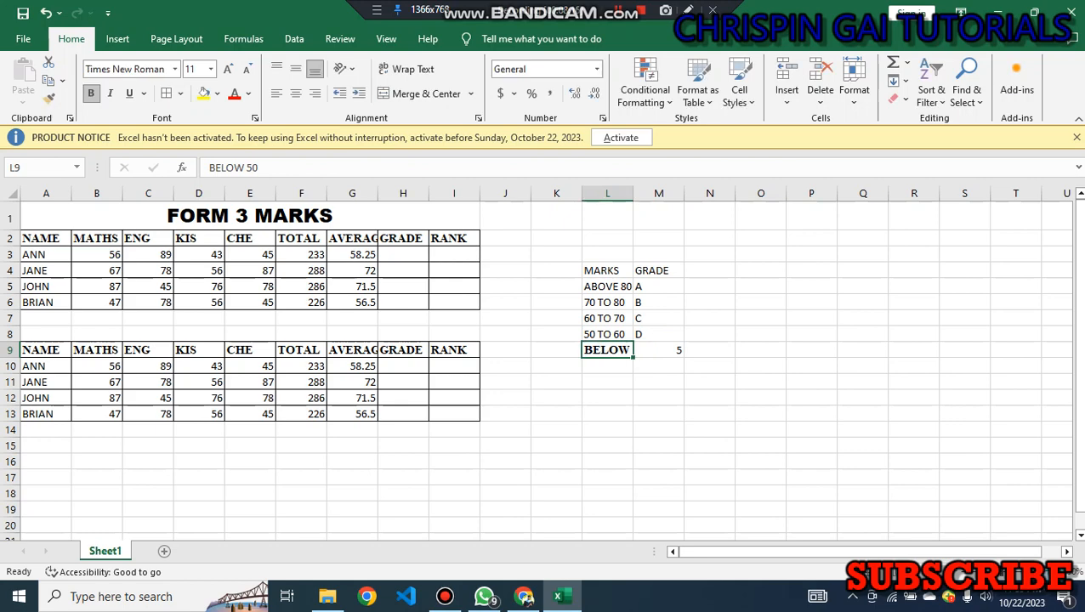
pyautogui.moveTo(633, 193); pyautogui.dragTo(682, 193)
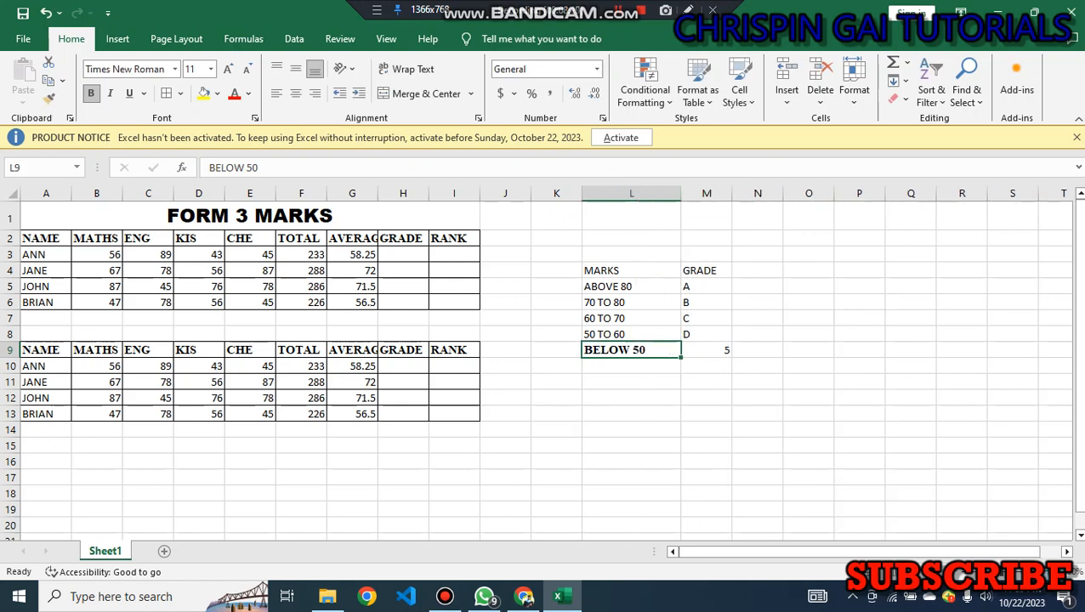
pyautogui.moveTo(604, 270); pyautogui.dragTo(706, 350)
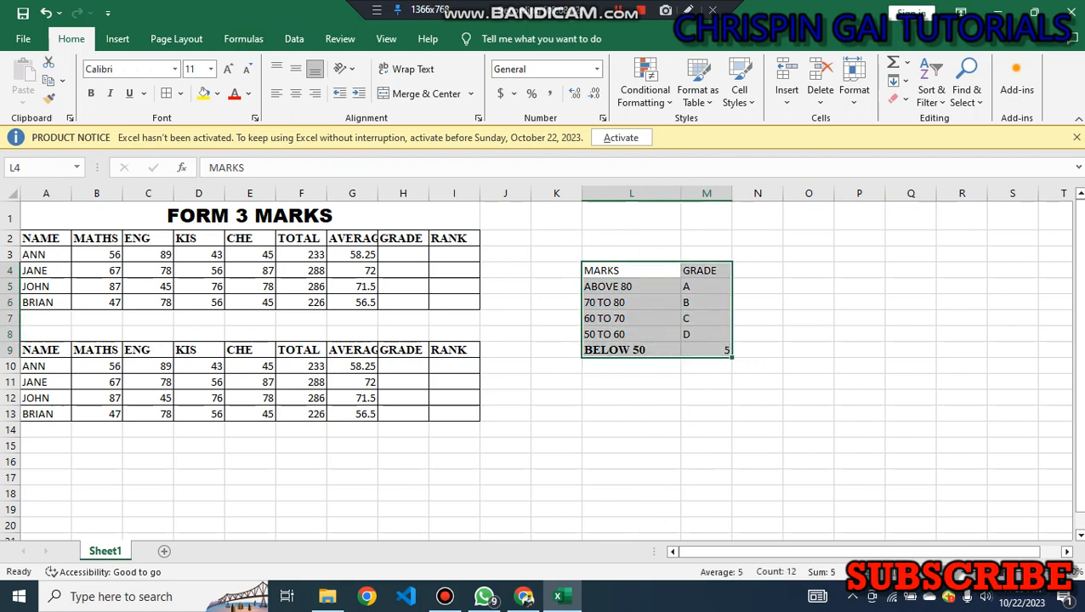
pyautogui.click(166, 93)
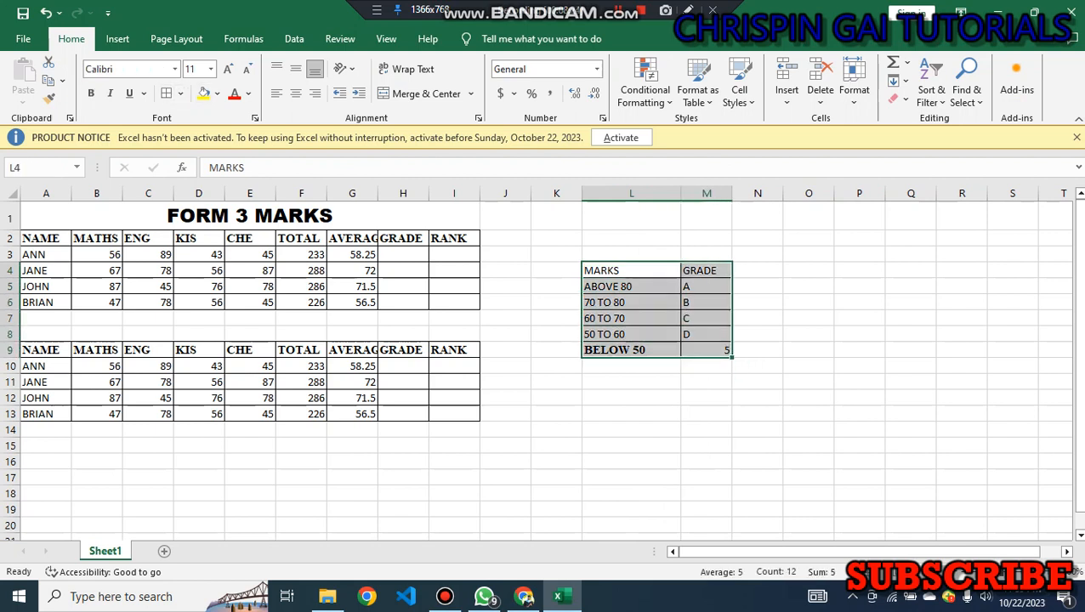
pyautogui.click(632, 397)
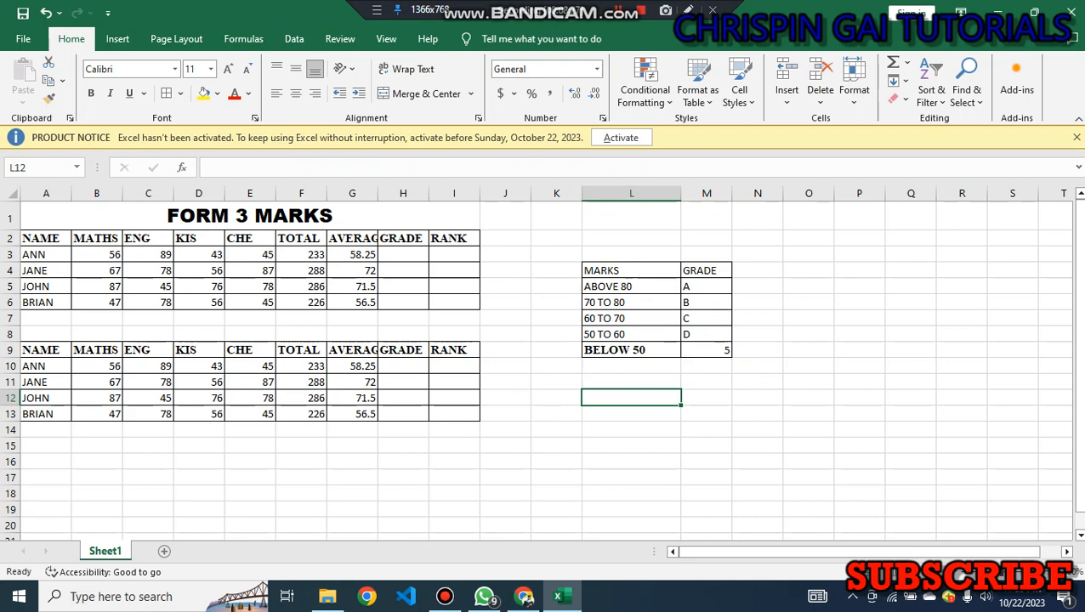
# Replace the grade for BELOW 50 in M9 with E
pyautogui.click(403, 254)
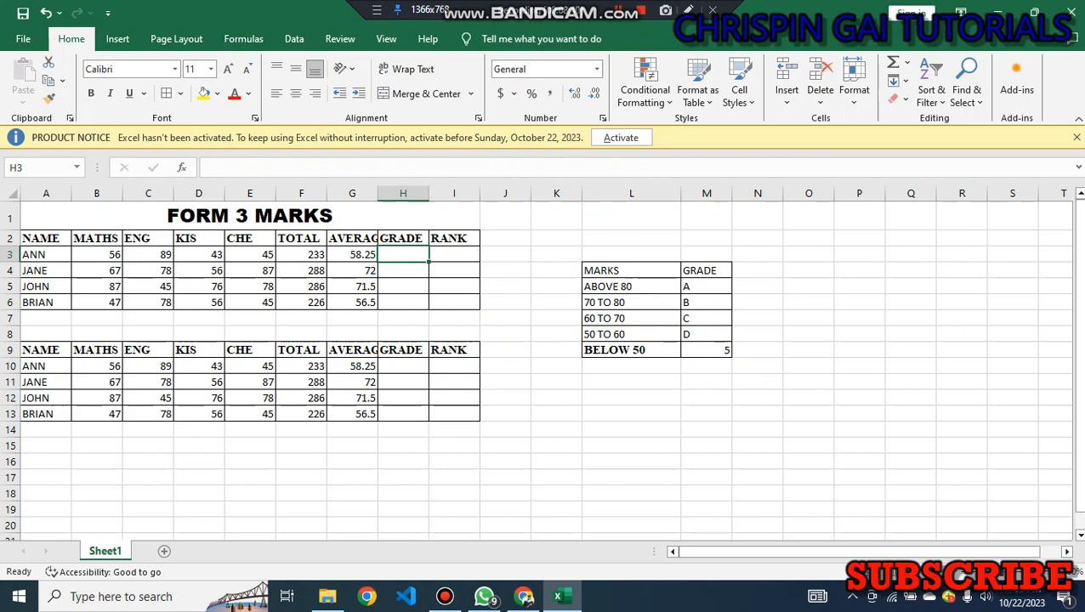
pyautogui.click(707, 350)
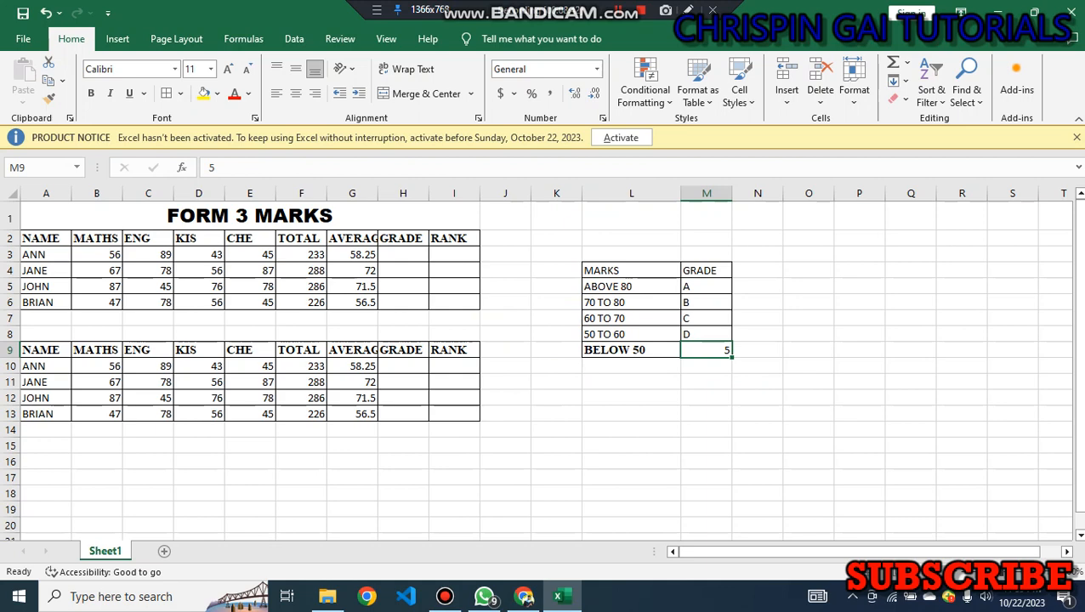
pyautogui.write('E')
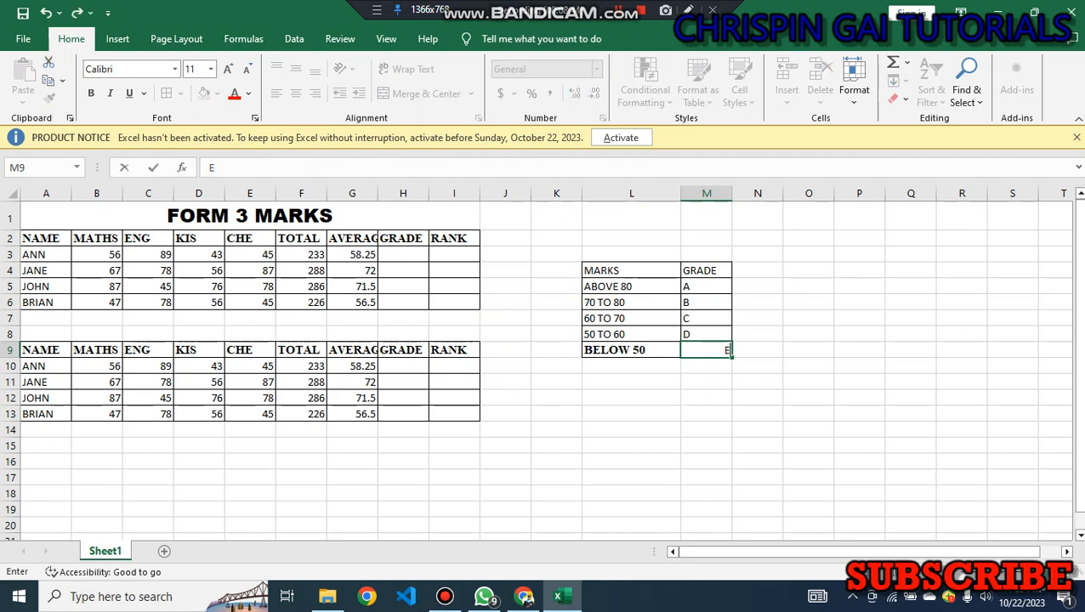
pyautogui.click(631, 399)
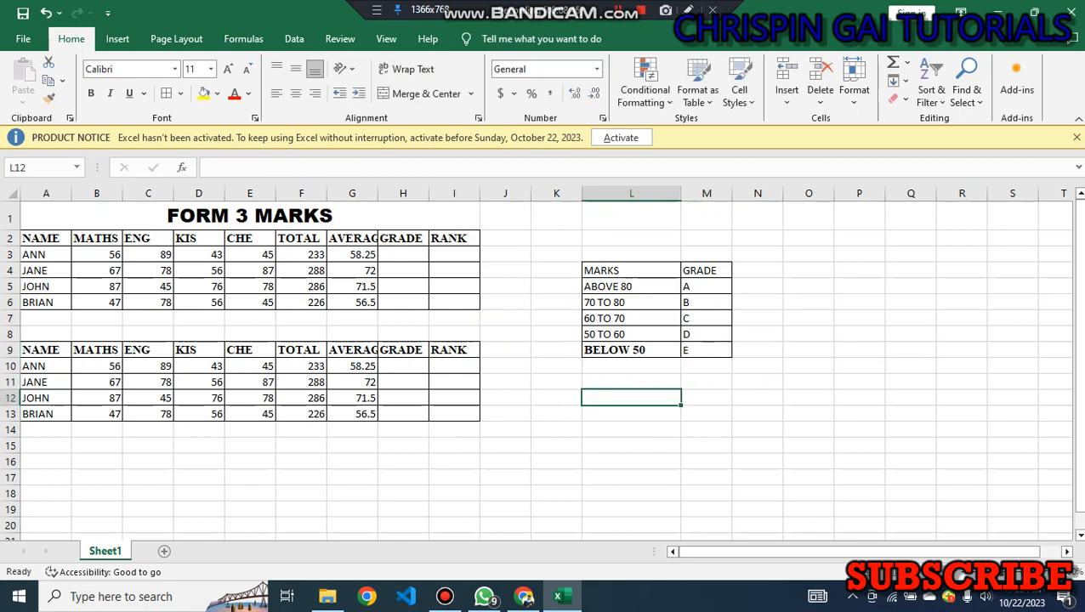